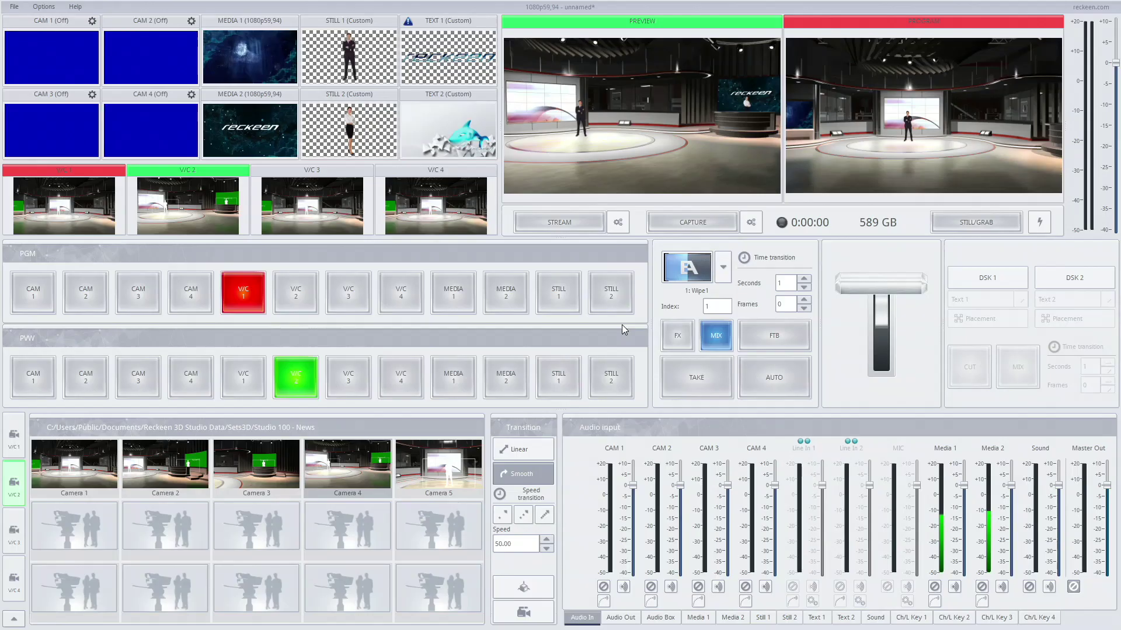
Add the penguin model from the object library to the news set and nudge it along X to centre stage.
click(523, 589)
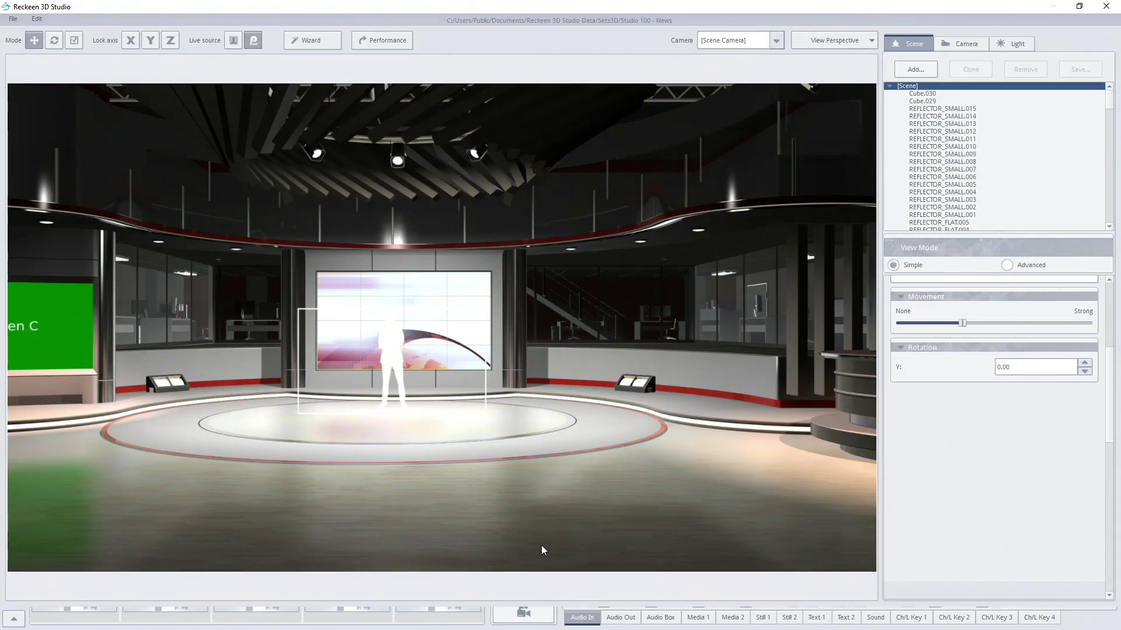
click(917, 69)
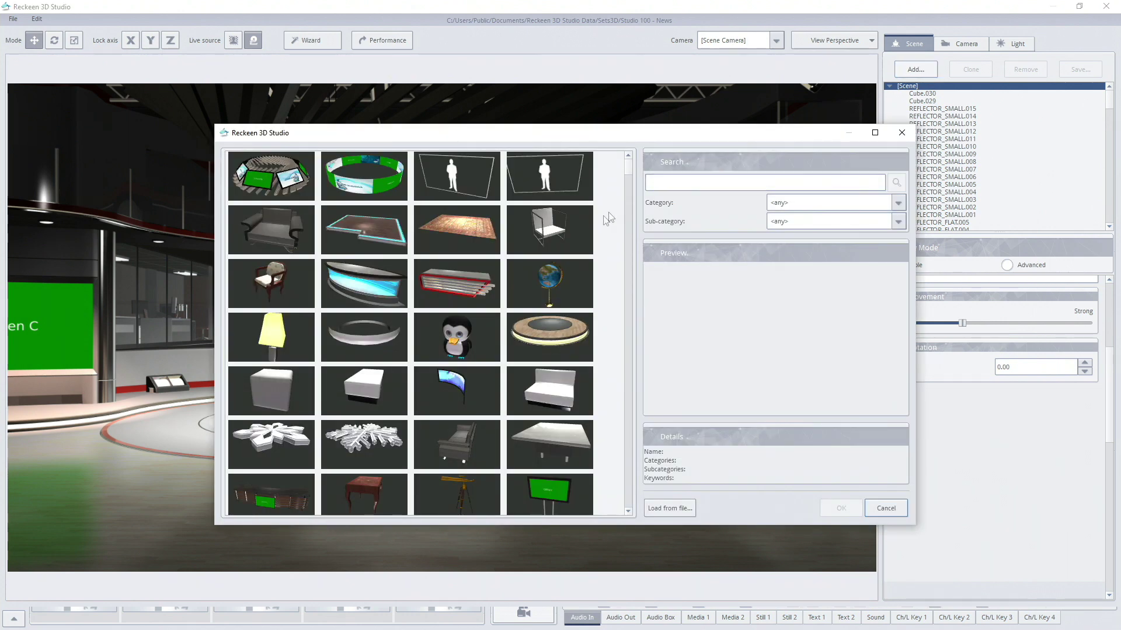
double_click(460, 345)
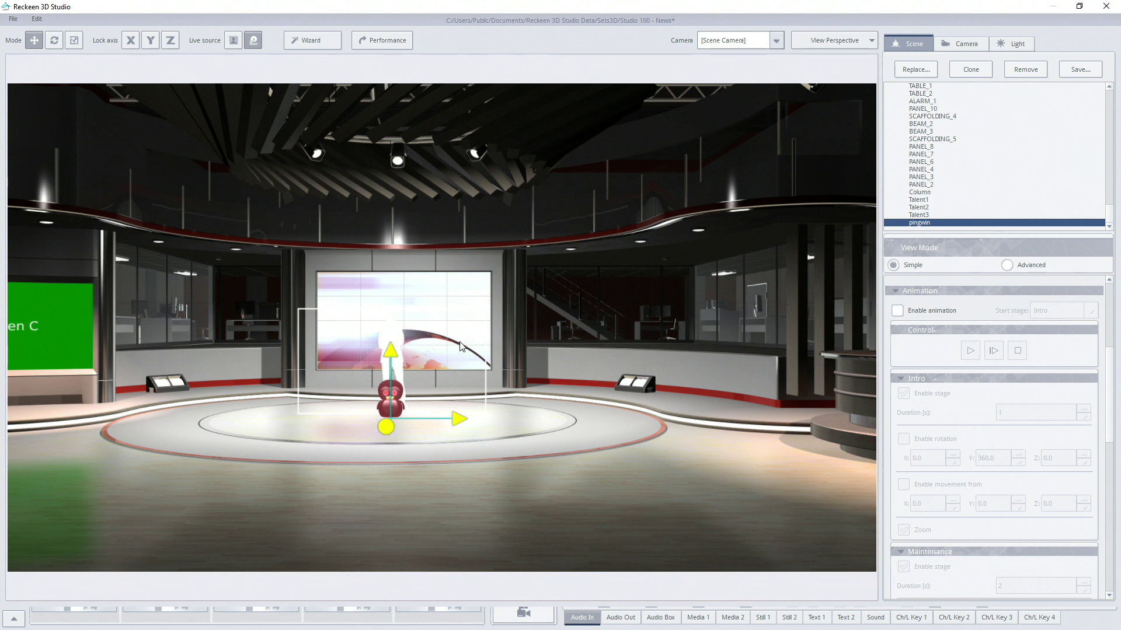
mouse_move(459, 418)
mouse_down()
mouse_move(563, 416)
mouse_move(397, 415)
mouse_move(456, 418)
mouse_up()
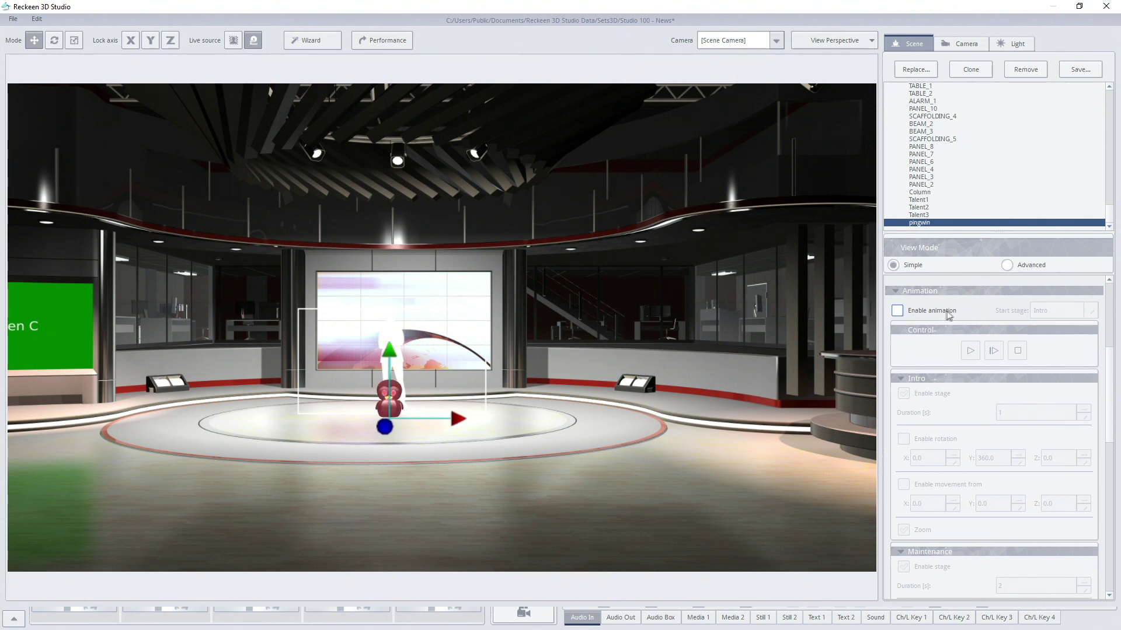
Enable penguin animation with an intro spin and a drop-in from Y 300, intro zoom off.
click(900, 311)
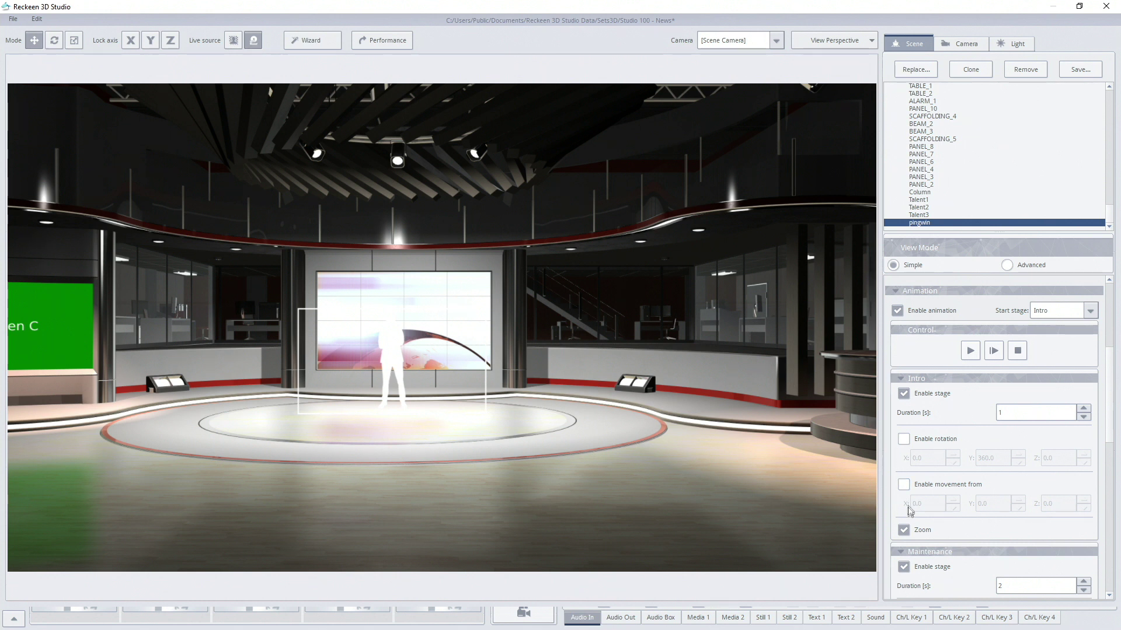
click(904, 530)
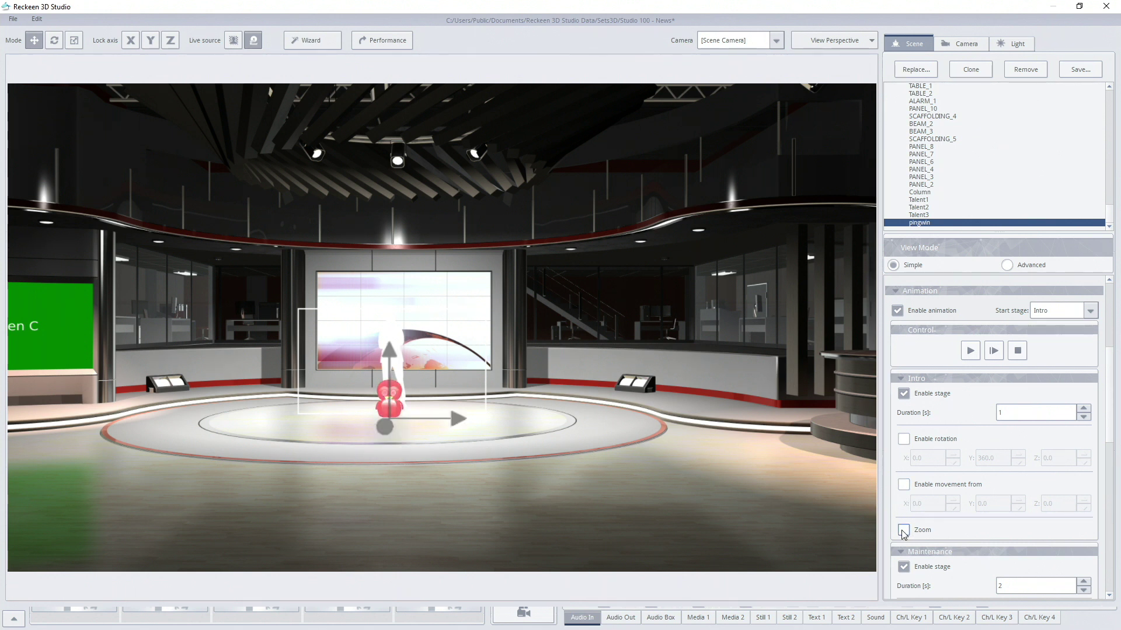
click(904, 440)
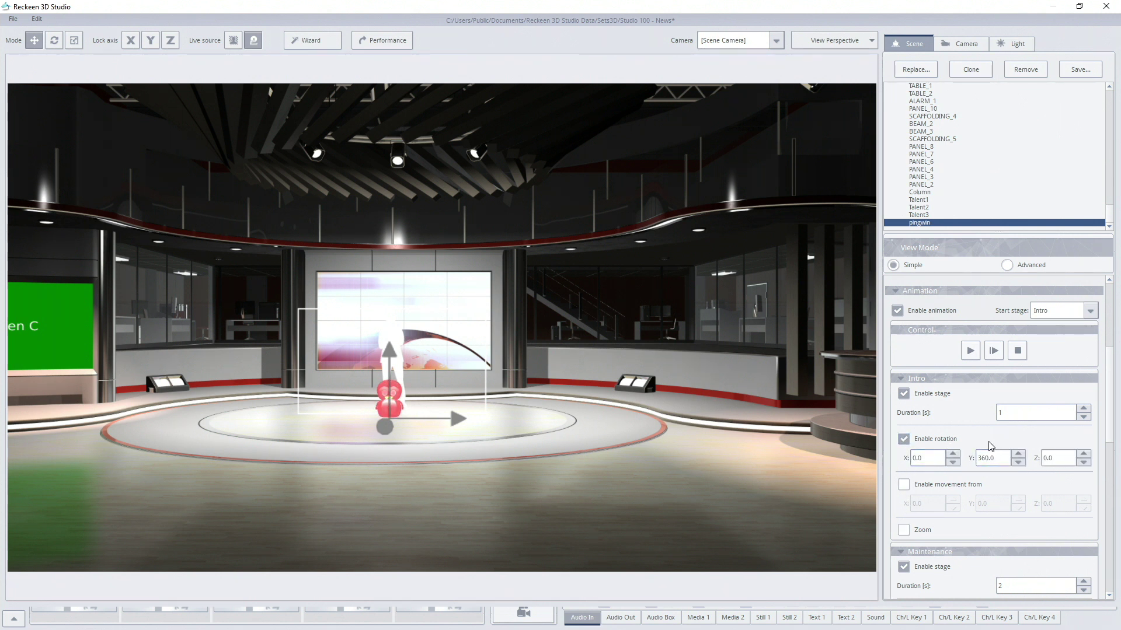
click(904, 484)
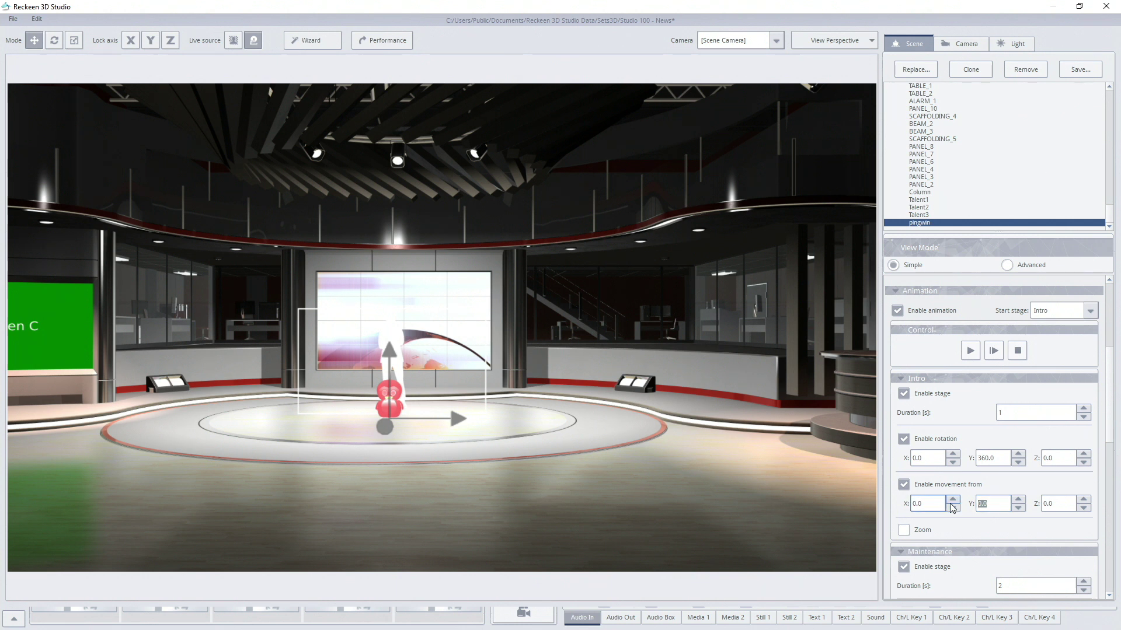
text(300)
key(Return)
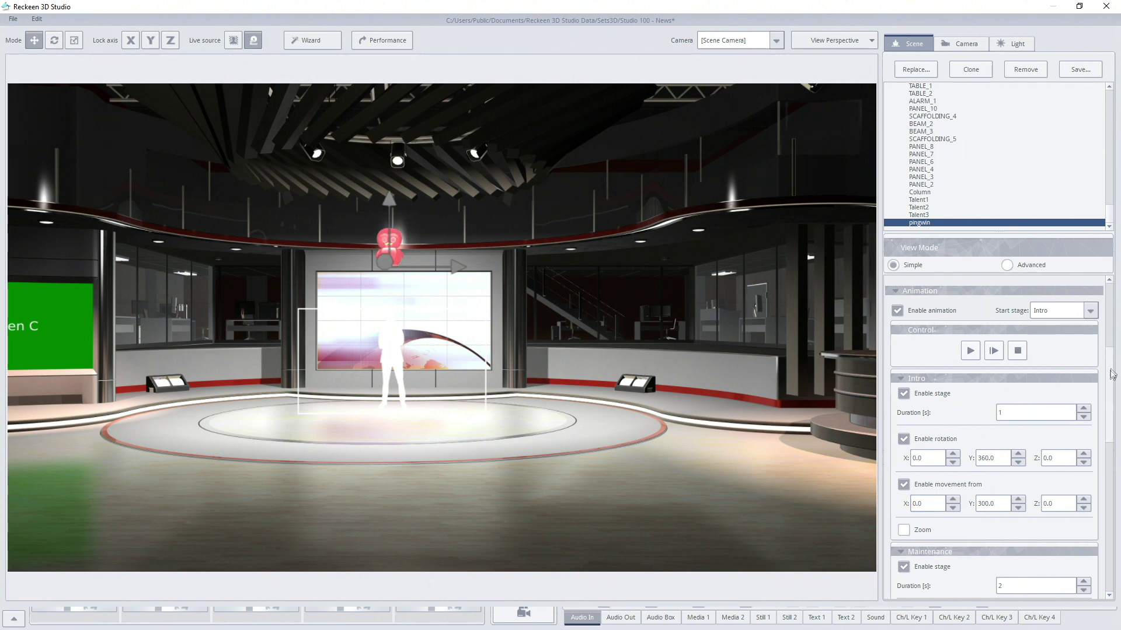
drag(1112, 374, 1114, 430)
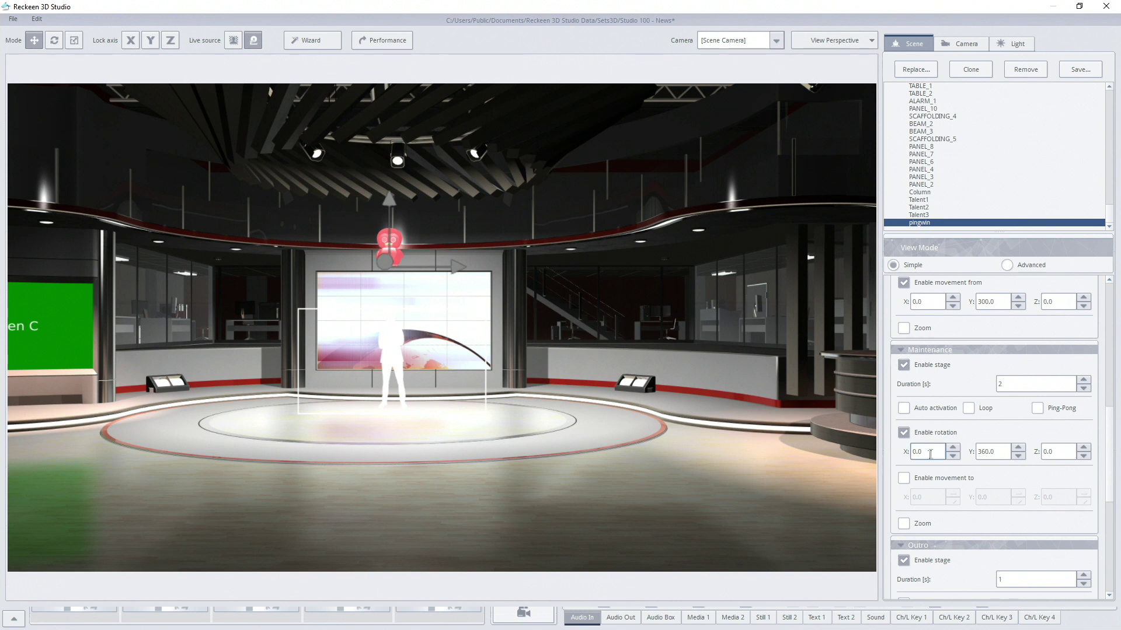
Add a Maintenance-stage move to X 300 for the penguin and preview its animation.
click(905, 479)
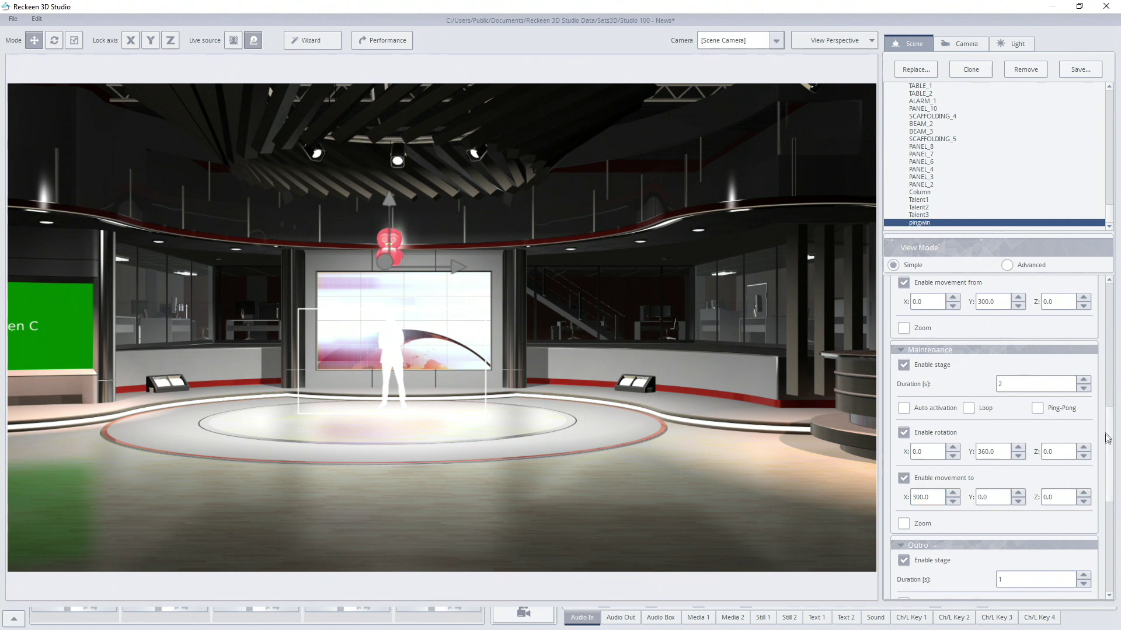
scroll(1098, 480, down, 5)
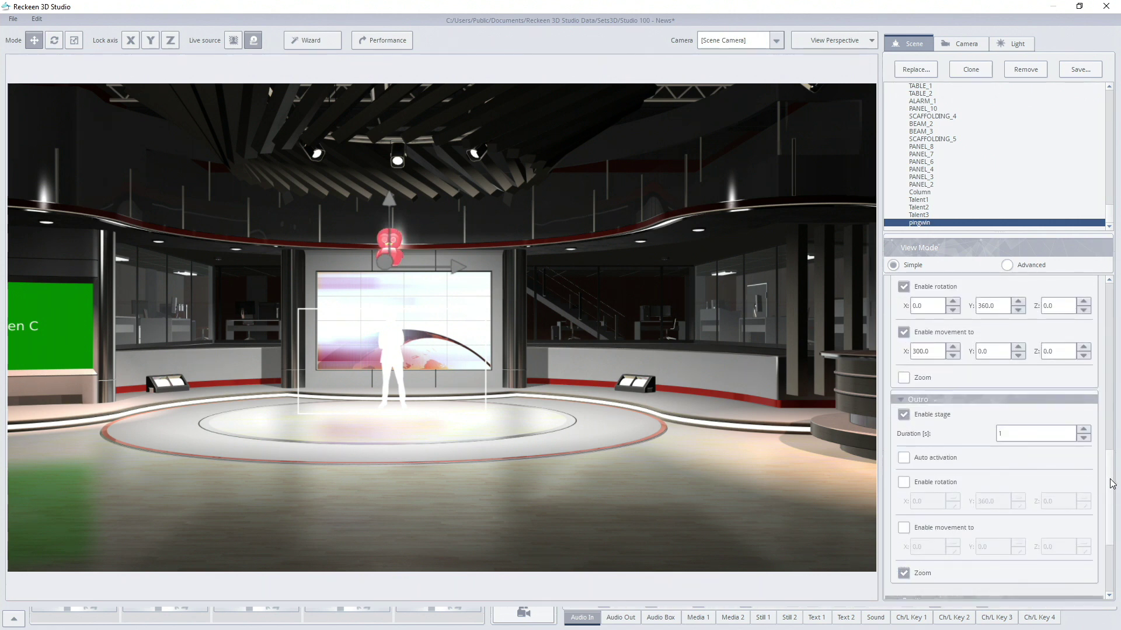
drag(1112, 483, 1100, 357)
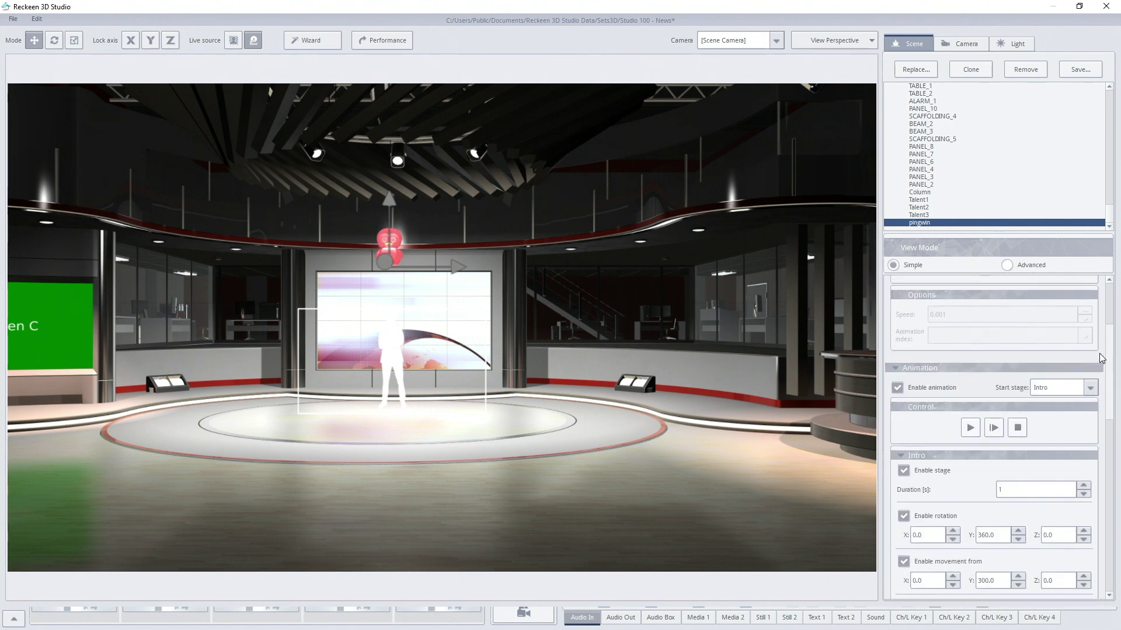
scroll(1101, 358, down, 3)
click(994, 373)
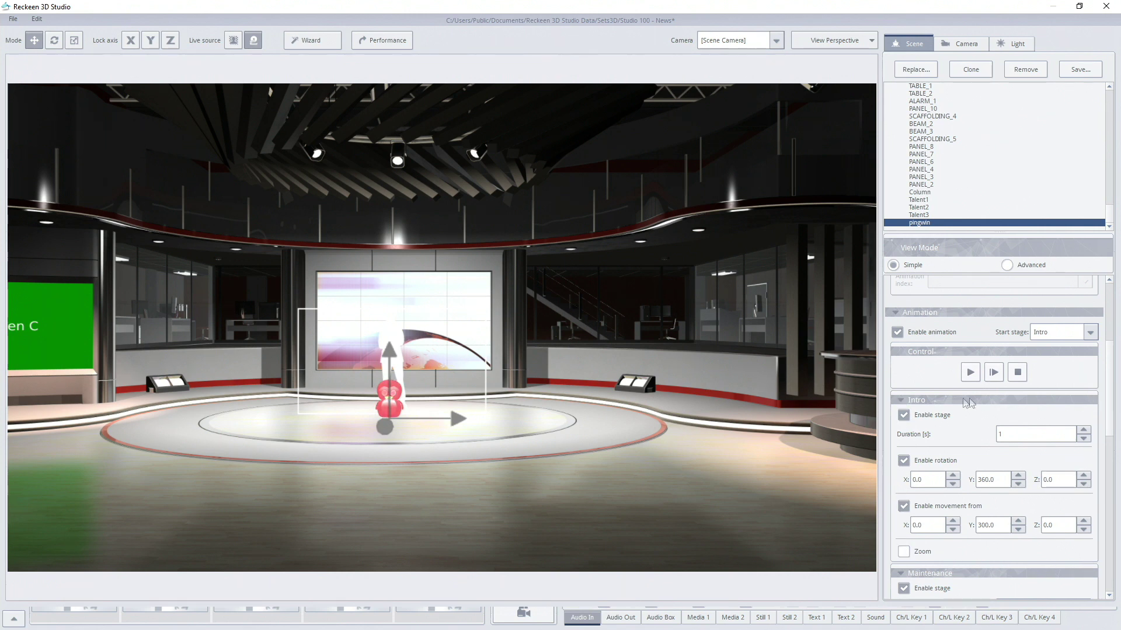
Replay the penguin's intro preview several times, stop it, then check the start-stage options.
drag(1111, 396, 1109, 455)
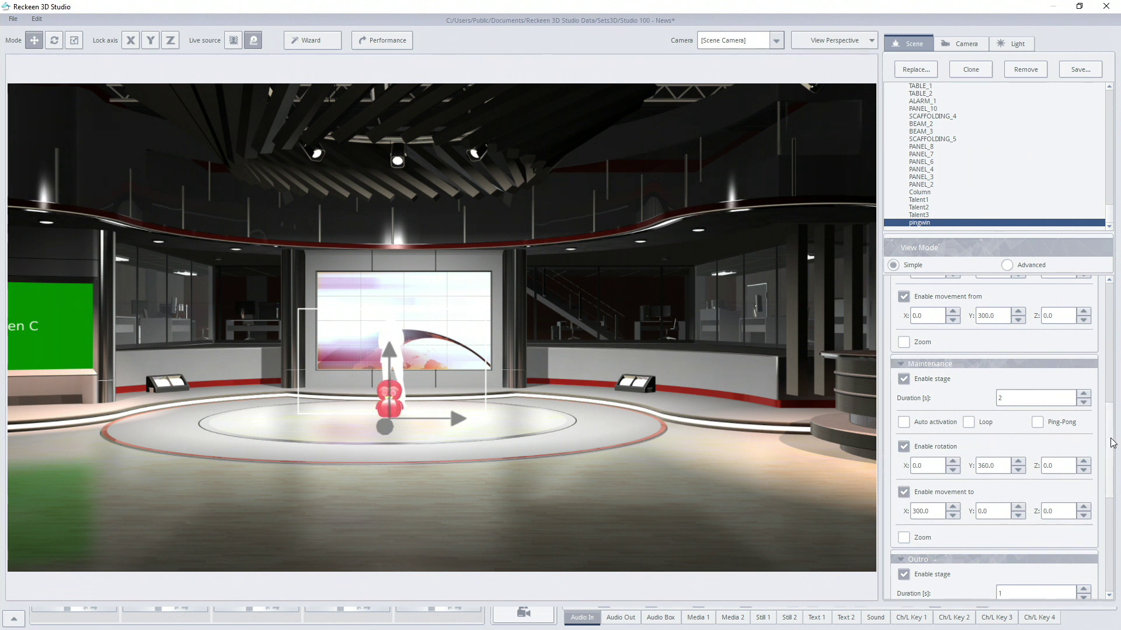
scroll(1112, 442, up, 5)
click(994, 331)
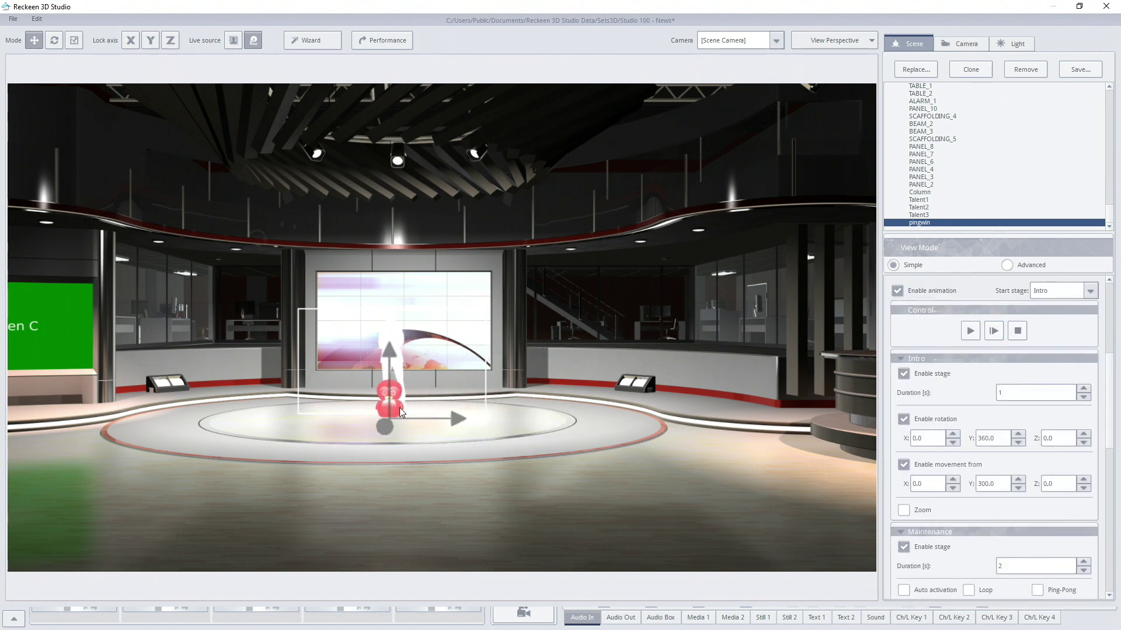
scroll(1103, 427, down, 3)
scroll(1102, 443, down, 4)
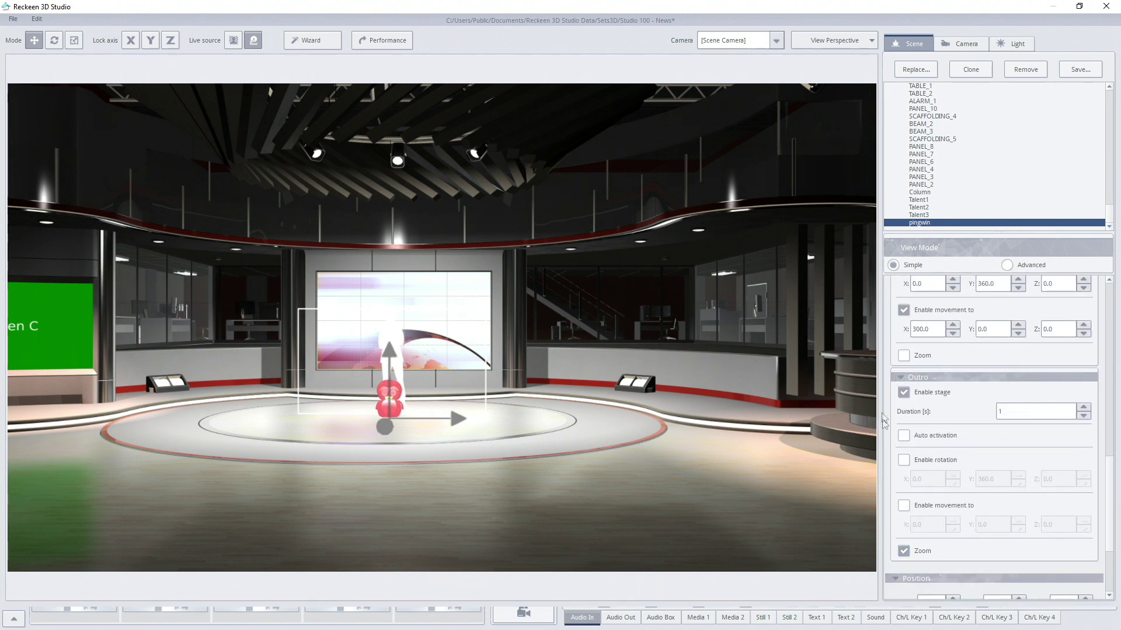
drag(1108, 494, 1100, 378)
click(993, 356)
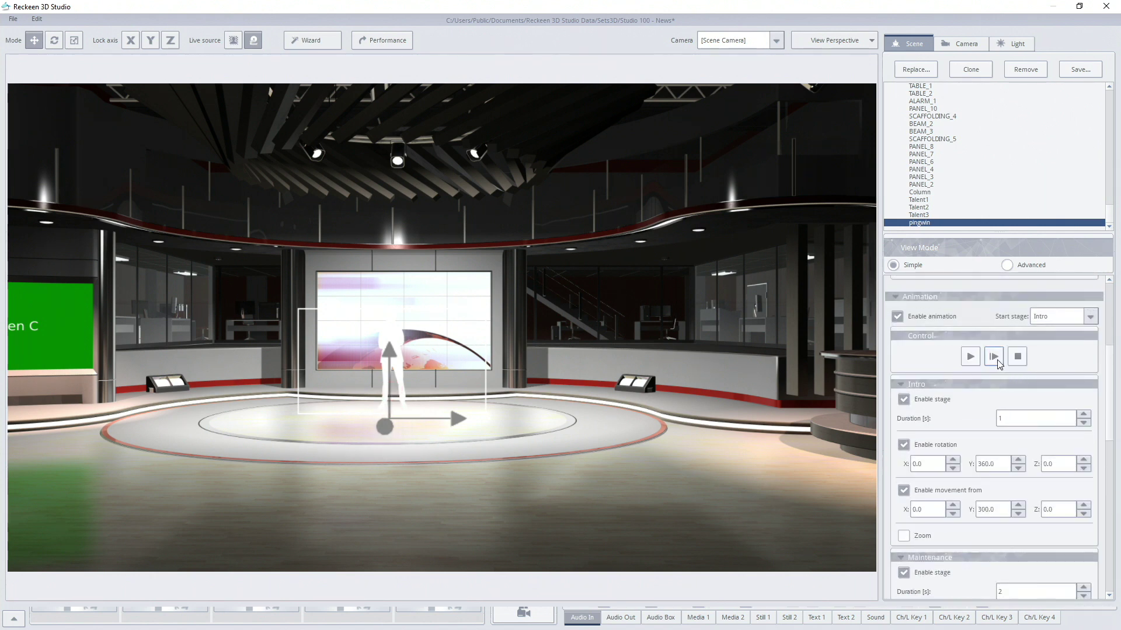
click(994, 357)
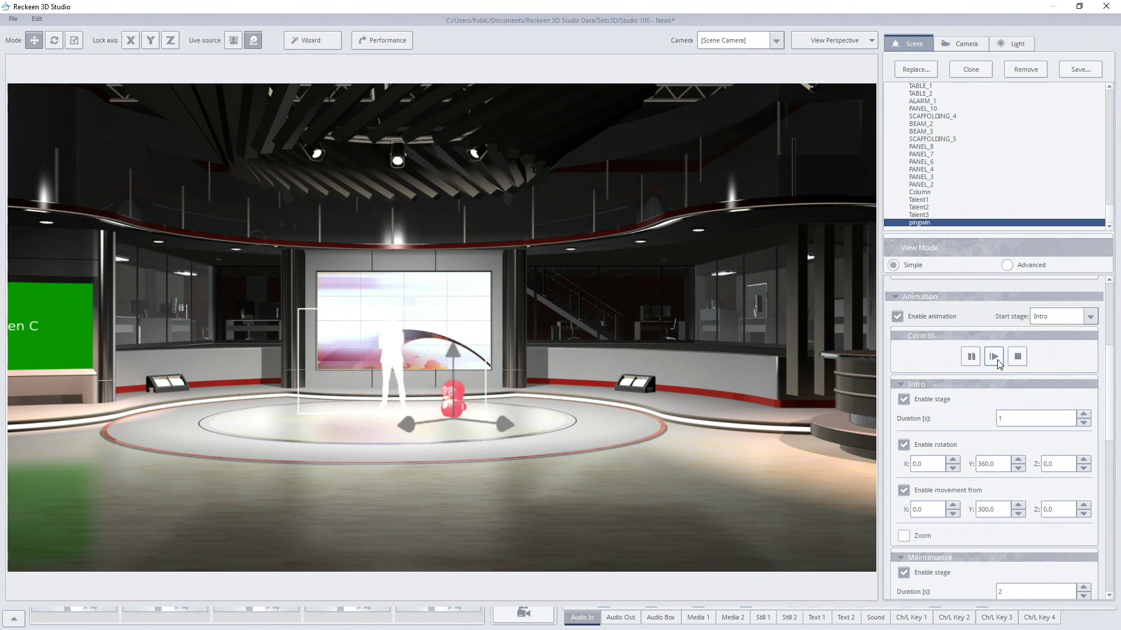
click(997, 361)
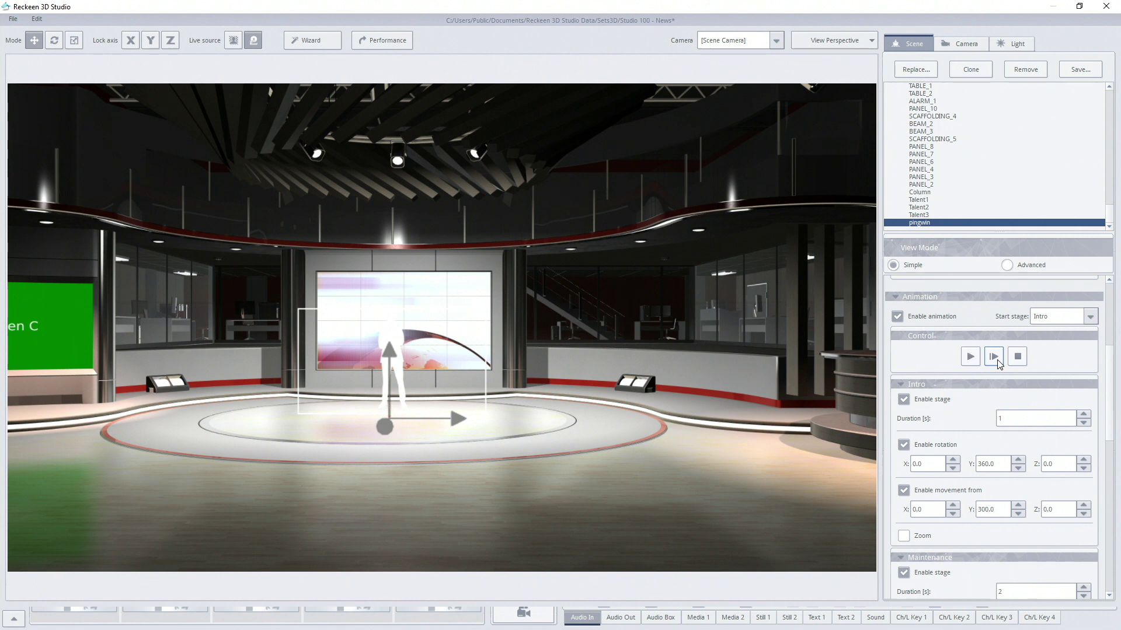
click(1016, 362)
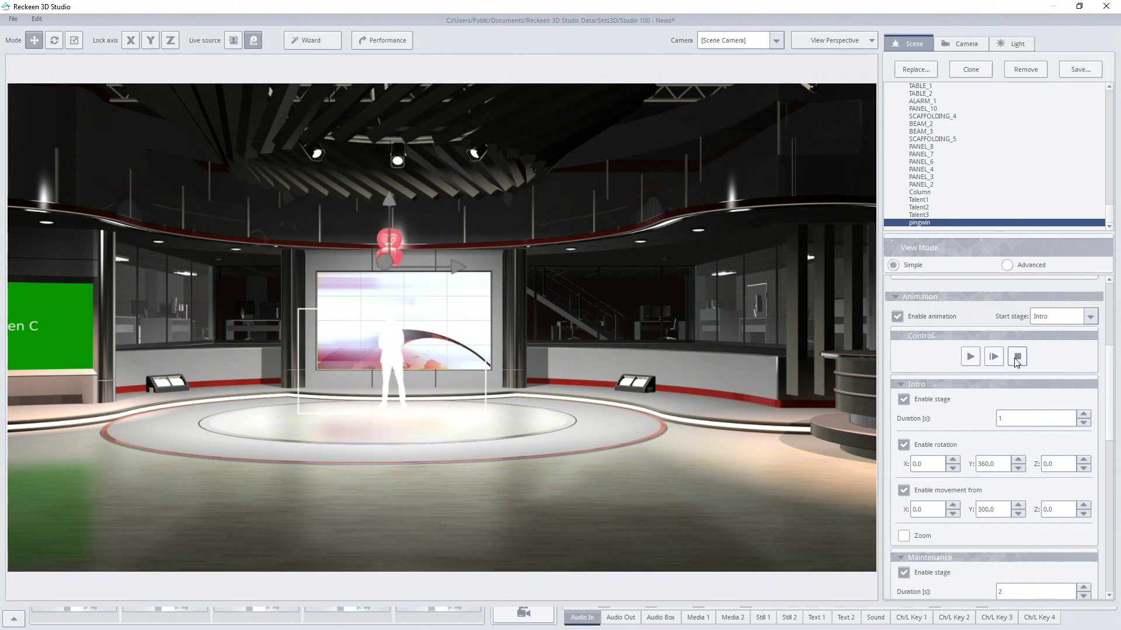
click(1041, 315)
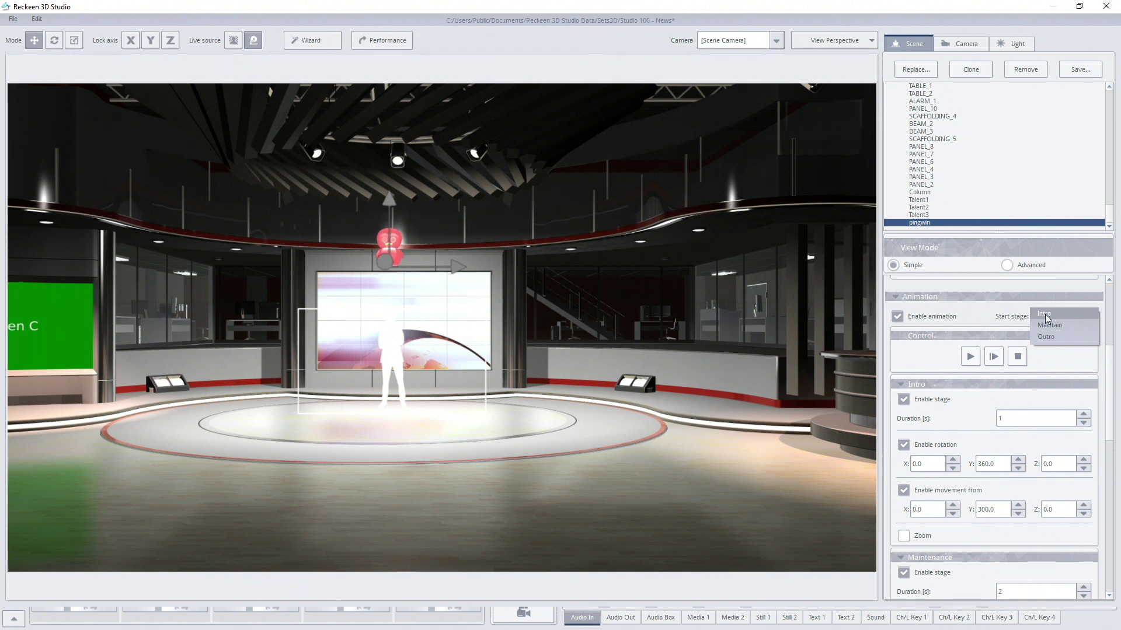
Start the animation at the Maintain stage and replay the penguin's preview from the beginning.
click(1046, 324)
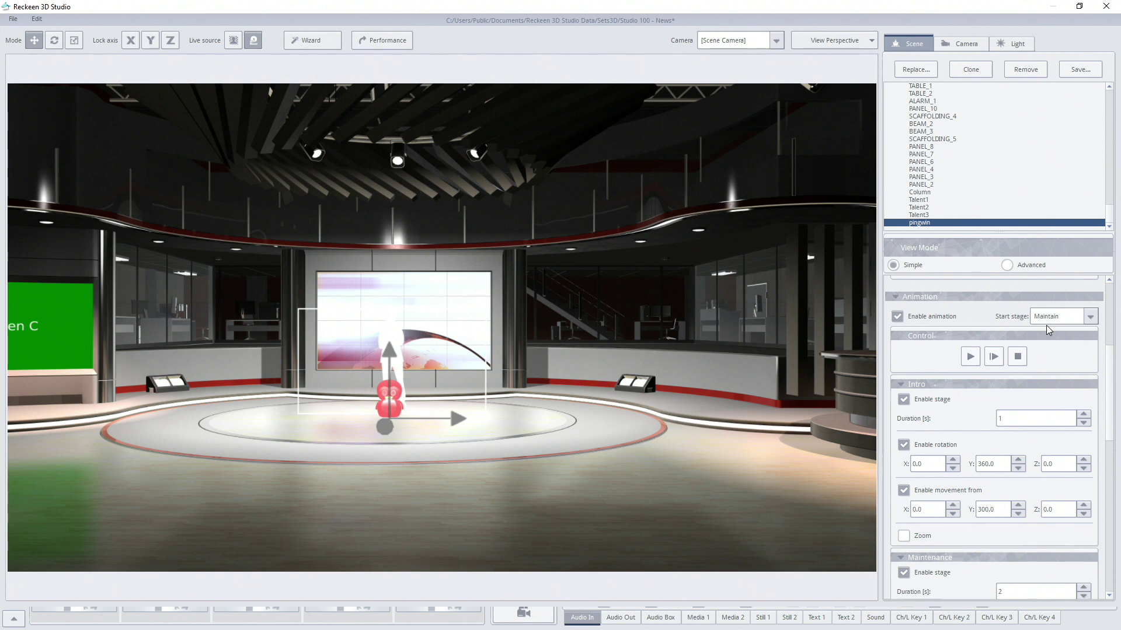
drag(1108, 362, 1111, 429)
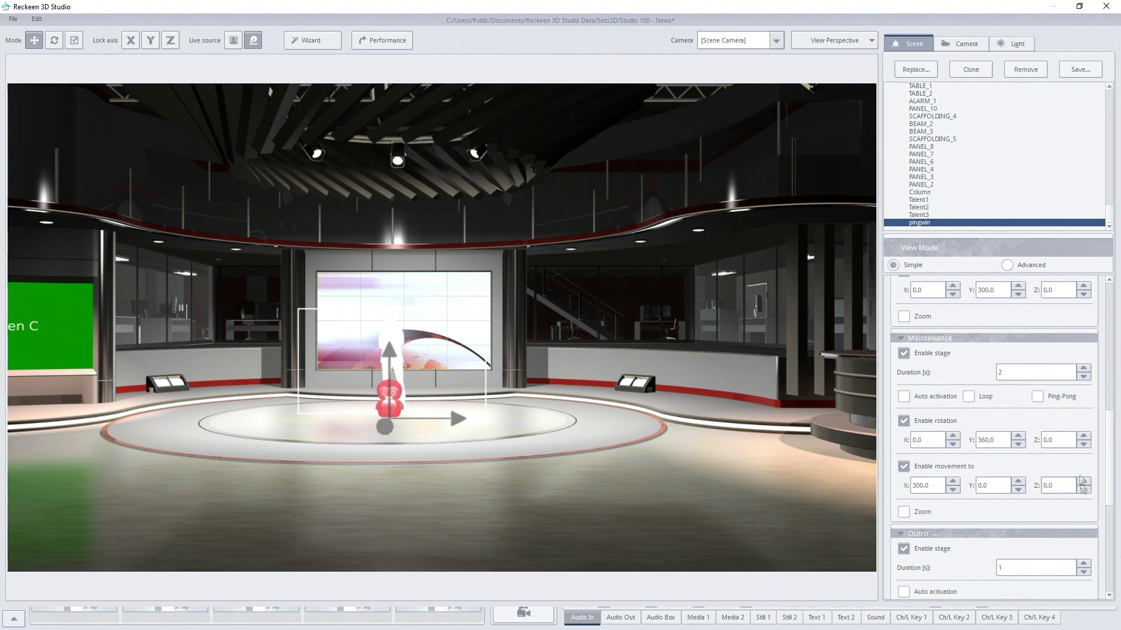
scroll(1109, 494, down, 2)
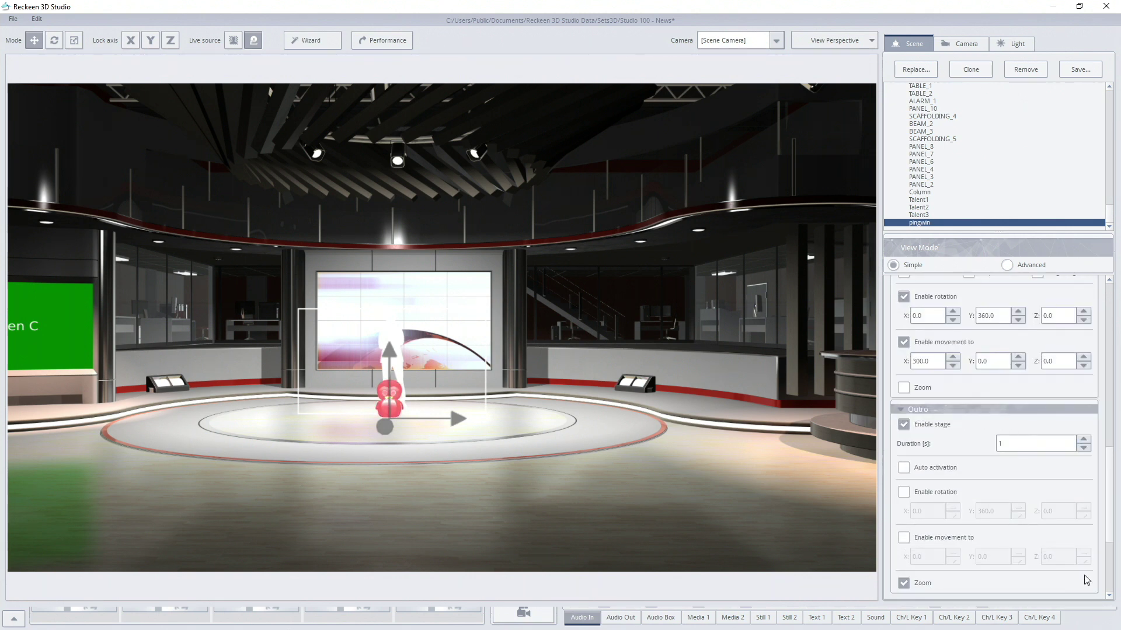
scroll(1111, 464, up, 1)
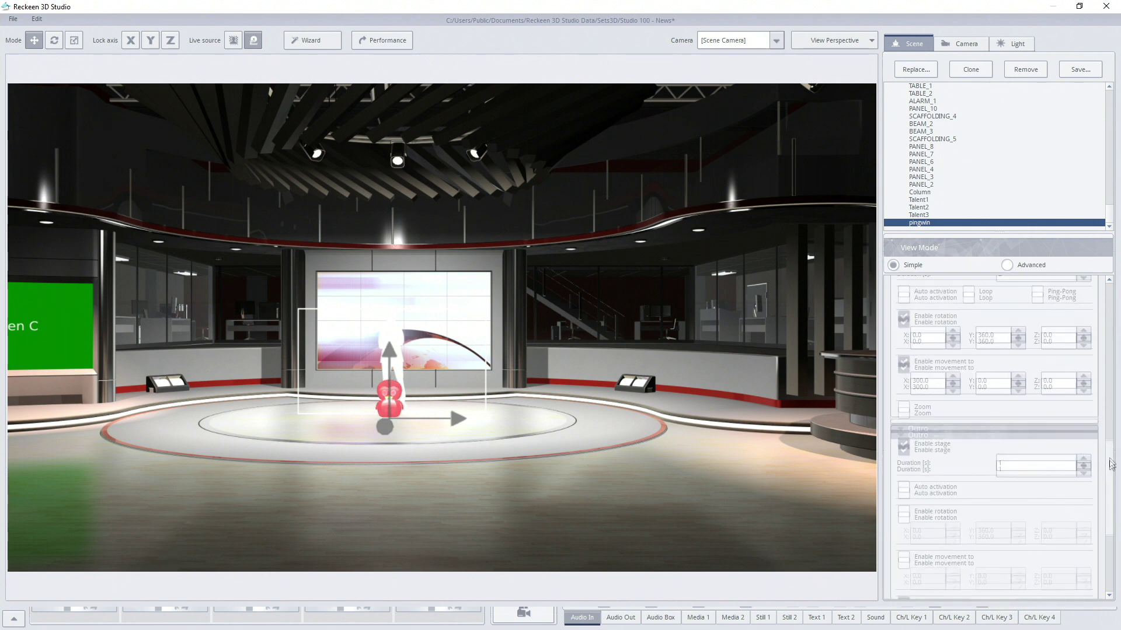
scroll(1110, 464, up, 4)
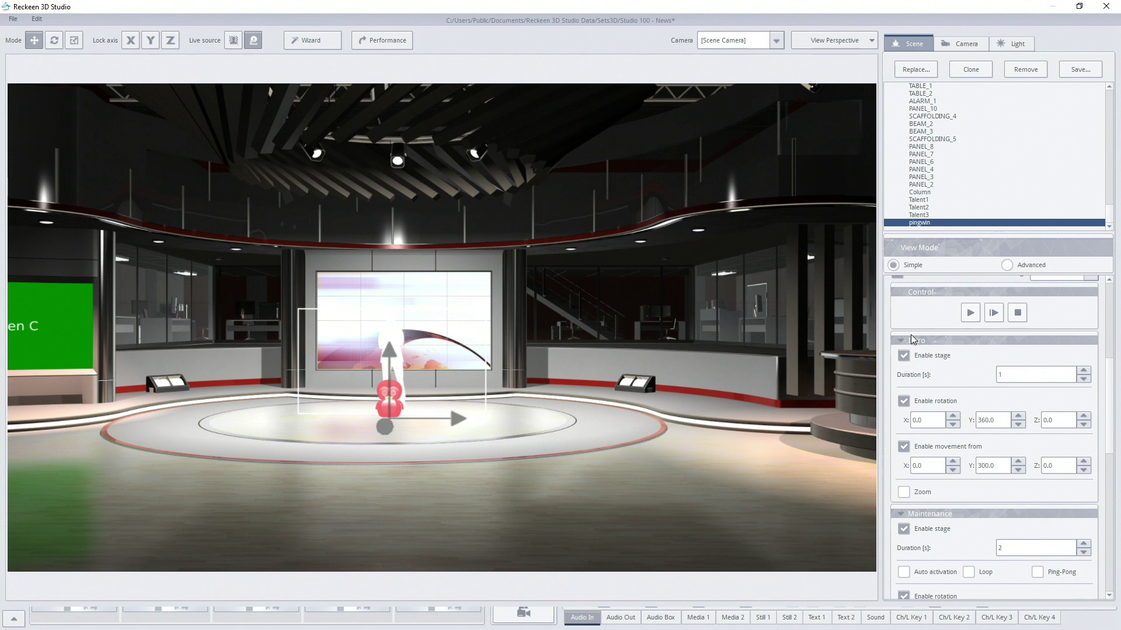
click(994, 313)
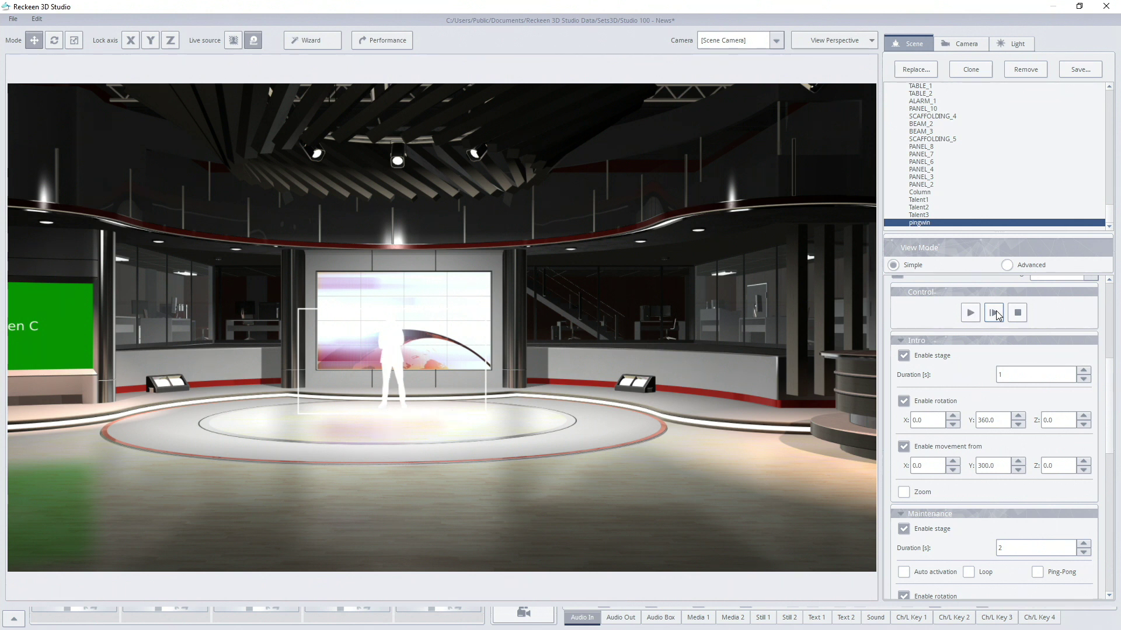
click(994, 313)
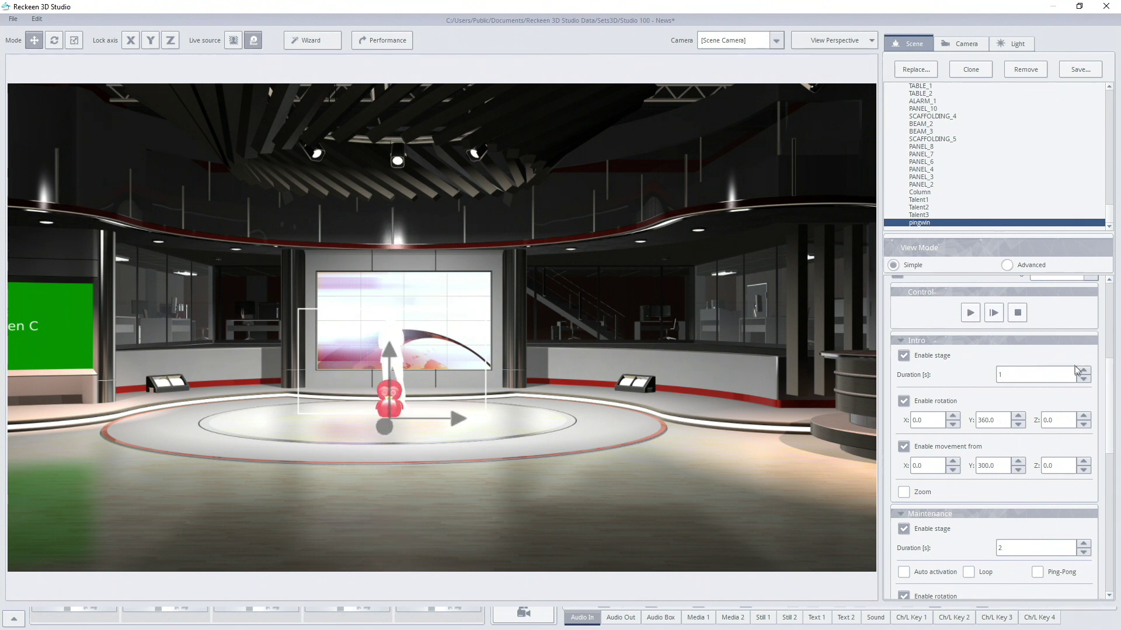
Advance the penguin through two animation stages so its intro plays back onto the stage.
scroll(1107, 385, up, 2)
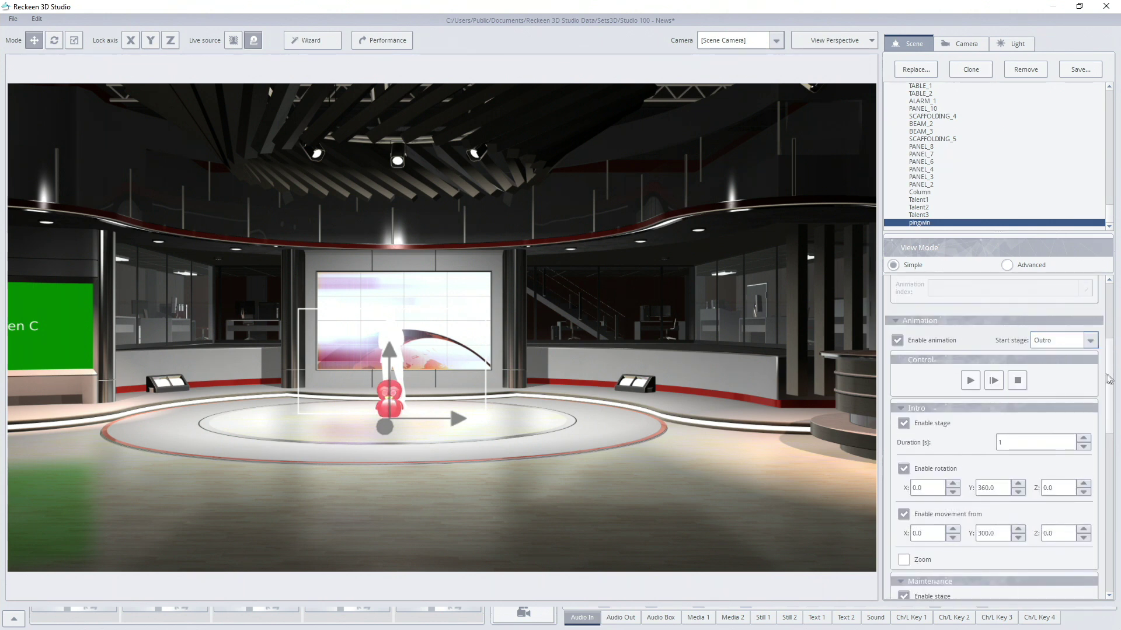
scroll(1109, 379, down, 2)
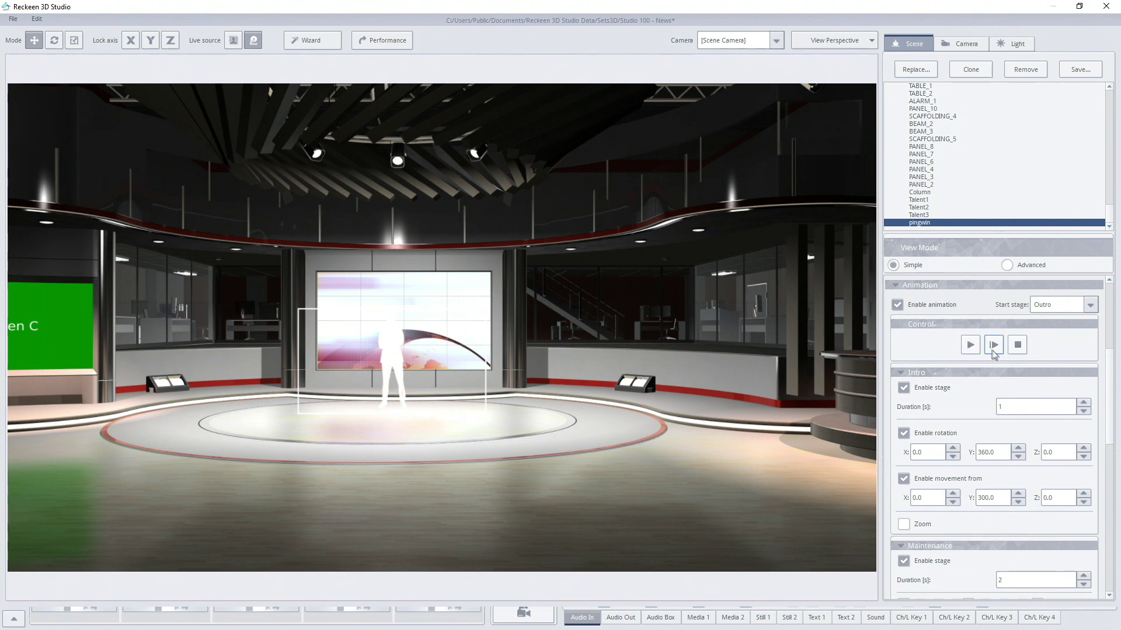
click(993, 345)
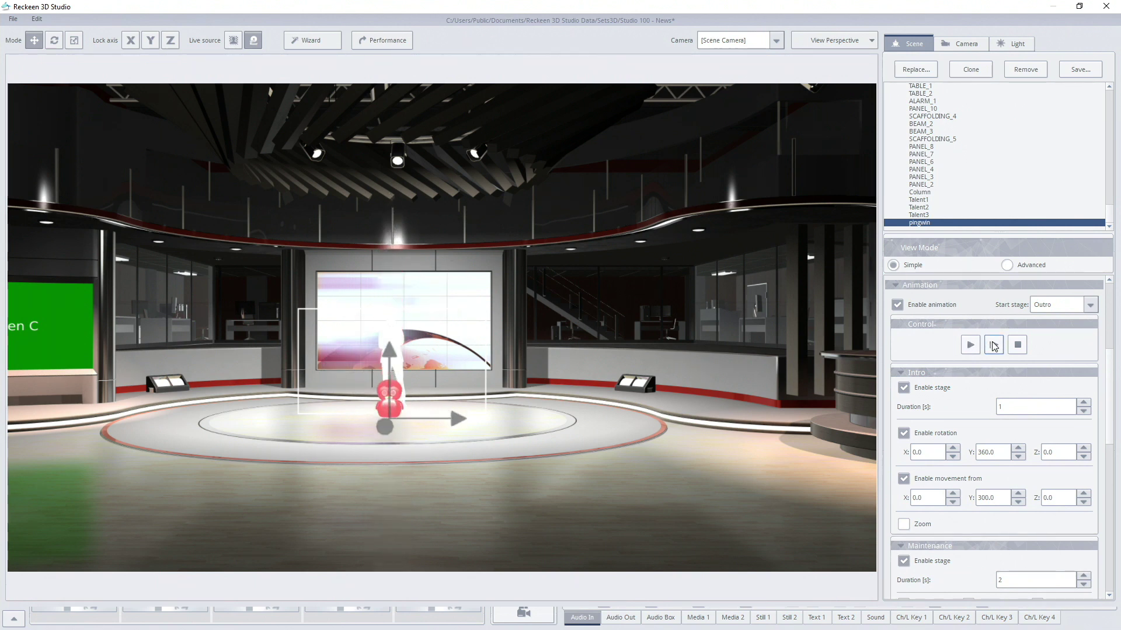
click(993, 344)
click(1105, 6)
Discard the studio changes and show the animated objects list in the switcher's lower panel.
click(607, 326)
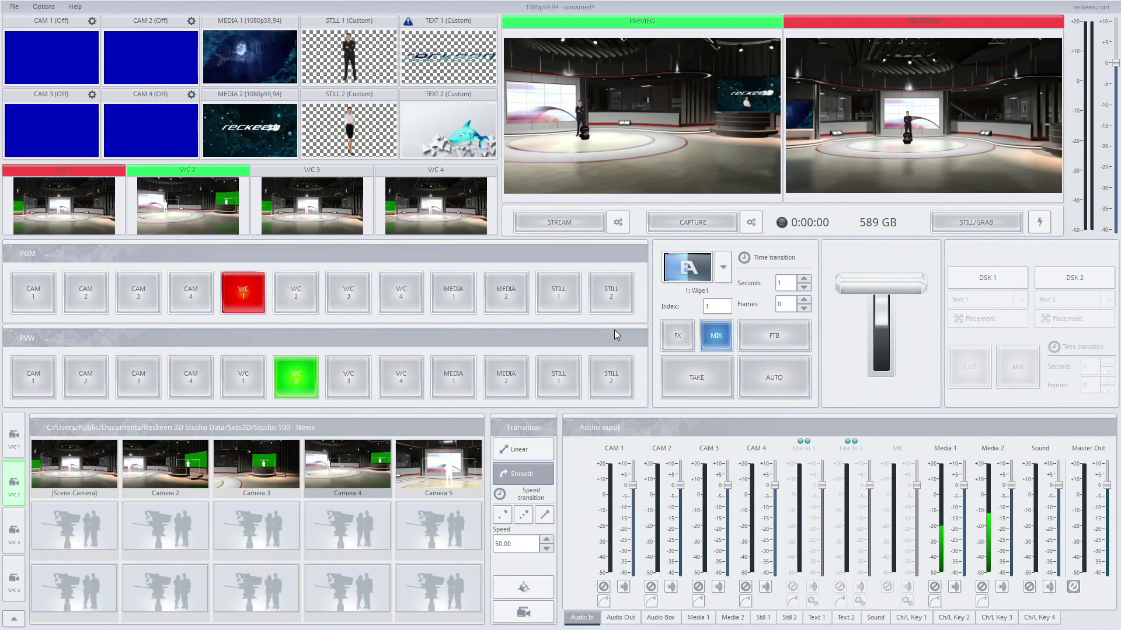
click(21, 618)
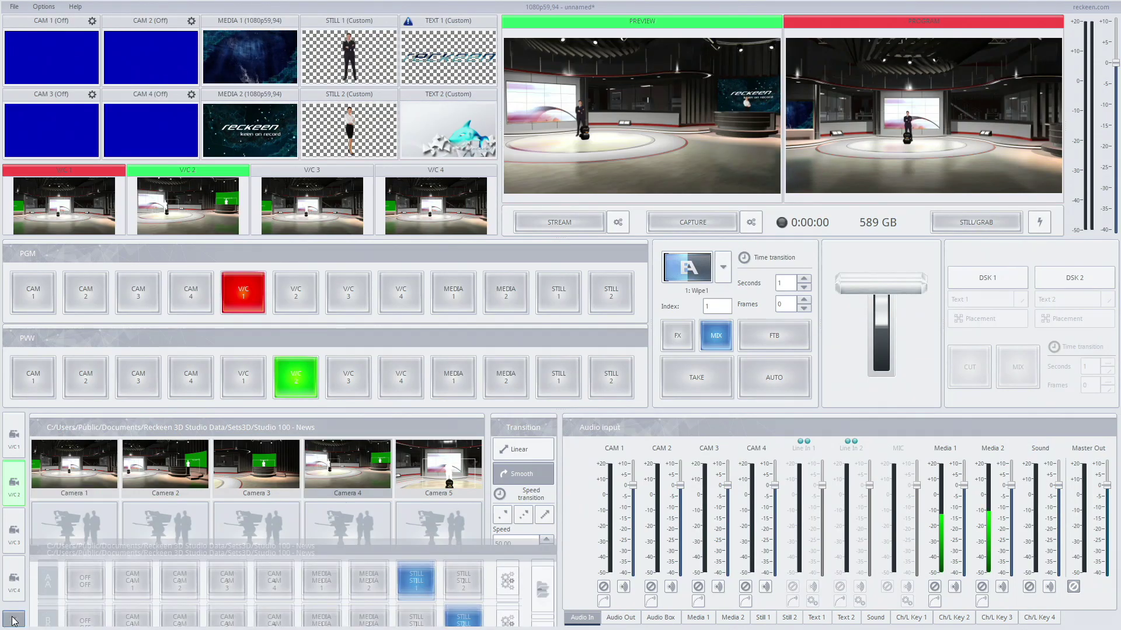
click(91, 616)
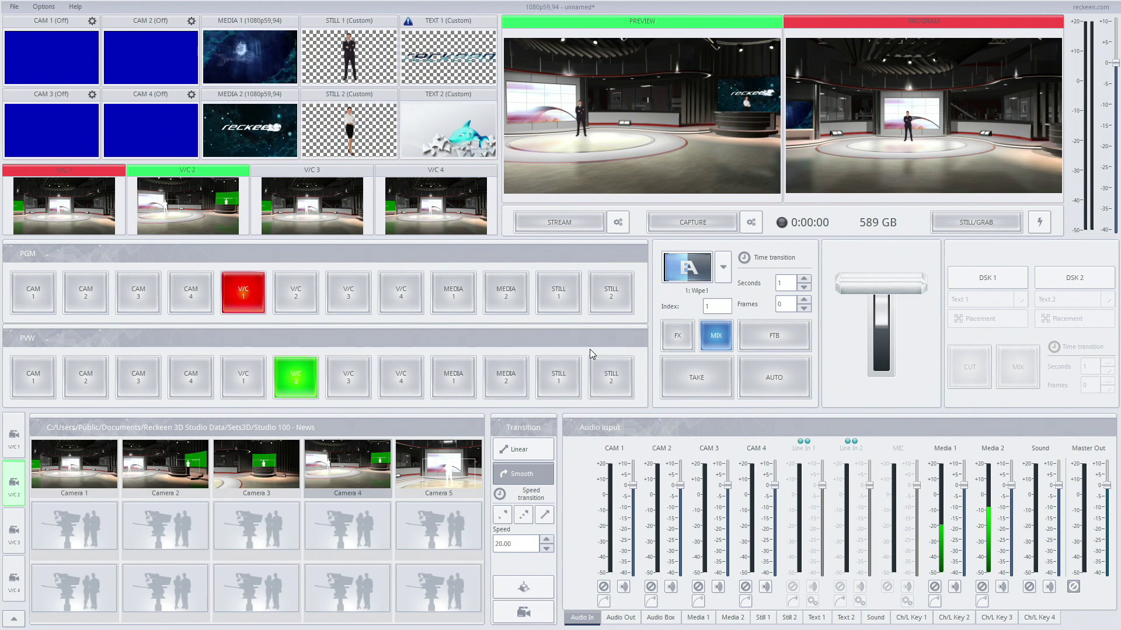
click(533, 593)
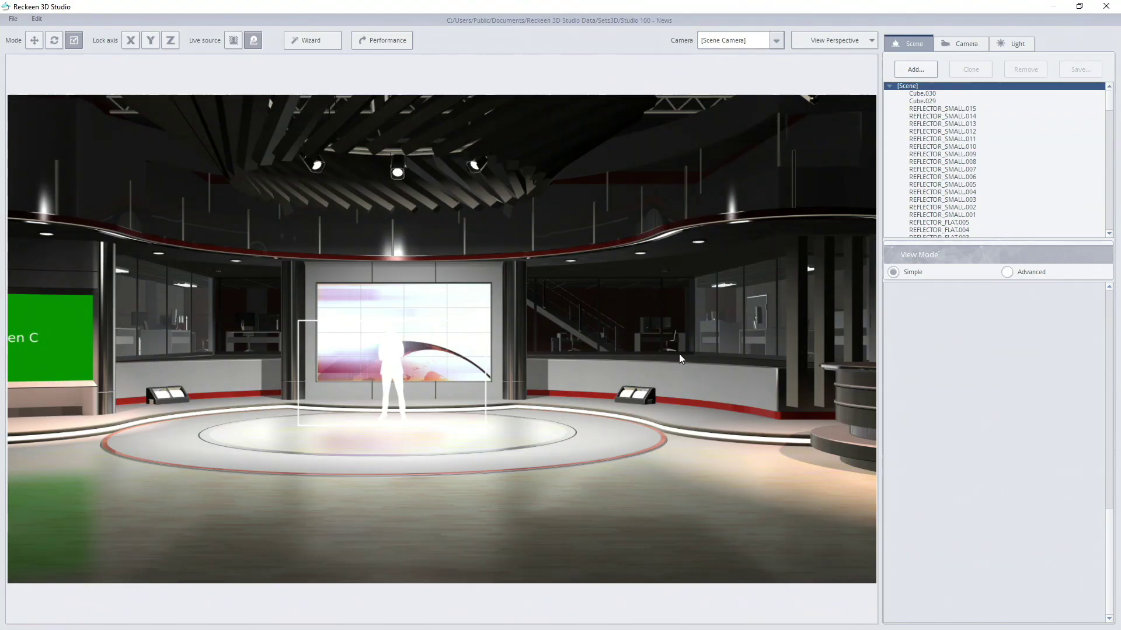
Browse from the object library into the Neck_Mech_Walker FBX folder and select its .fbx file.
click(920, 70)
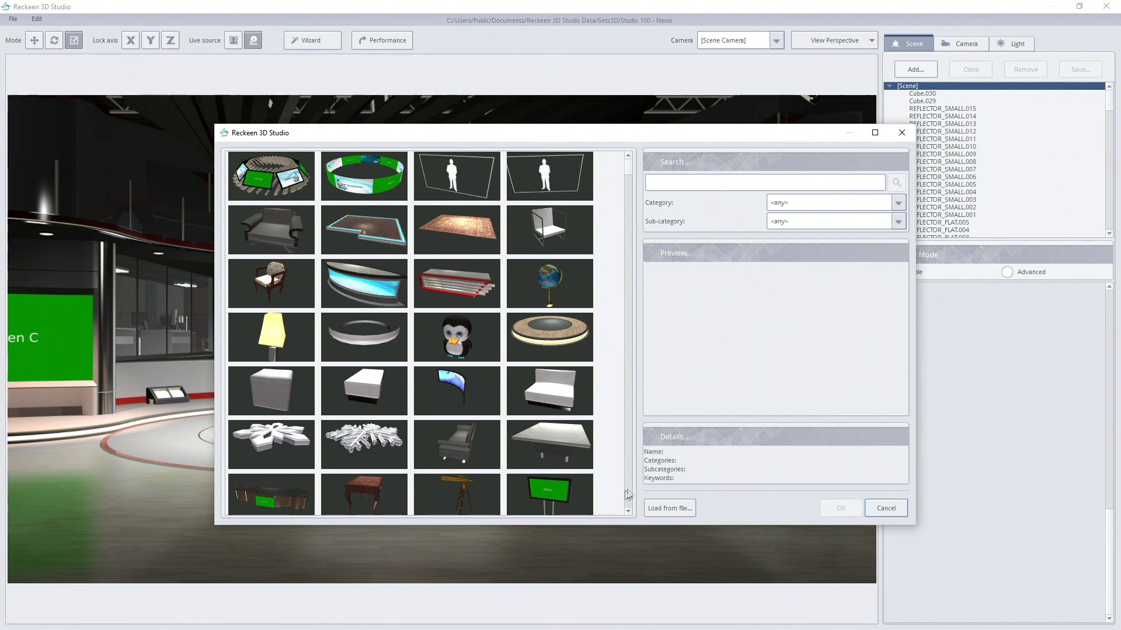
click(683, 509)
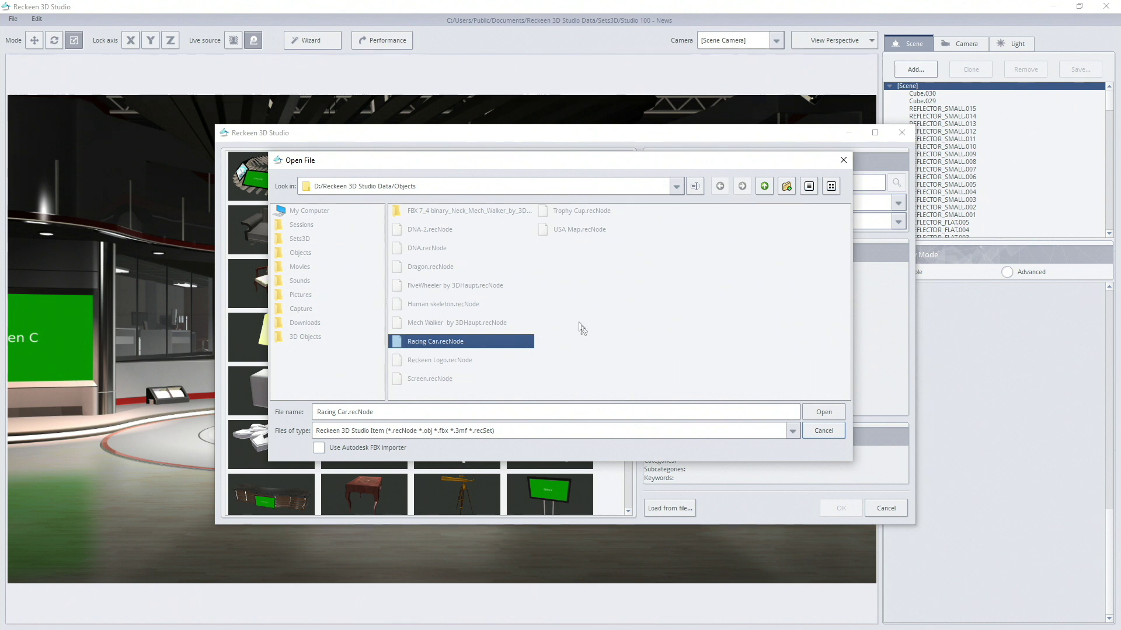
click(407, 213)
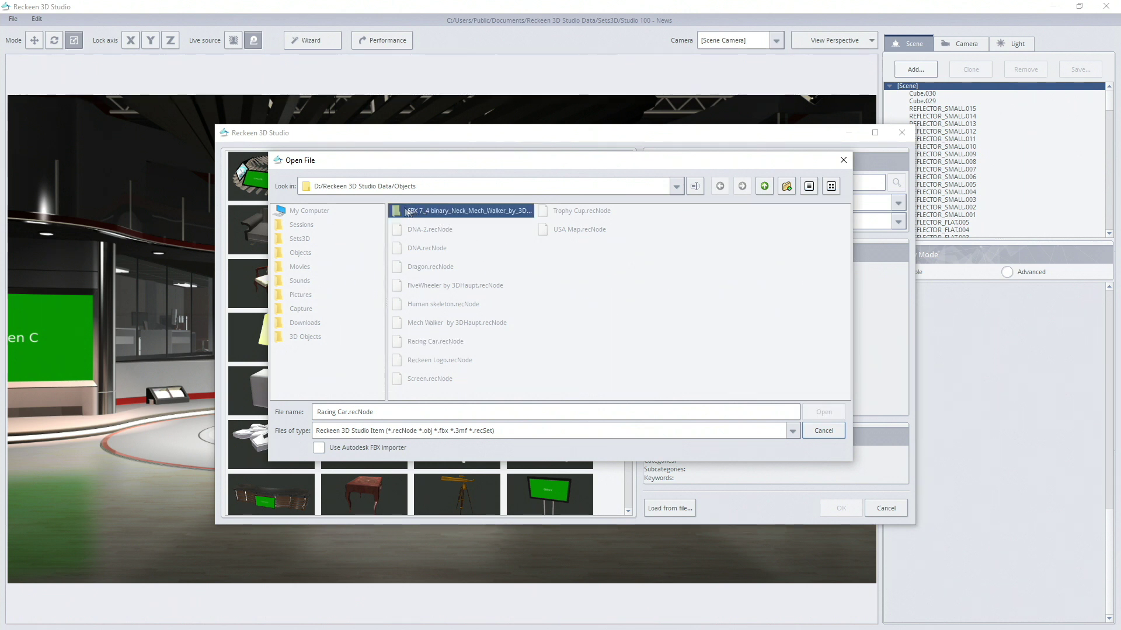
double_click(499, 213)
click(411, 213)
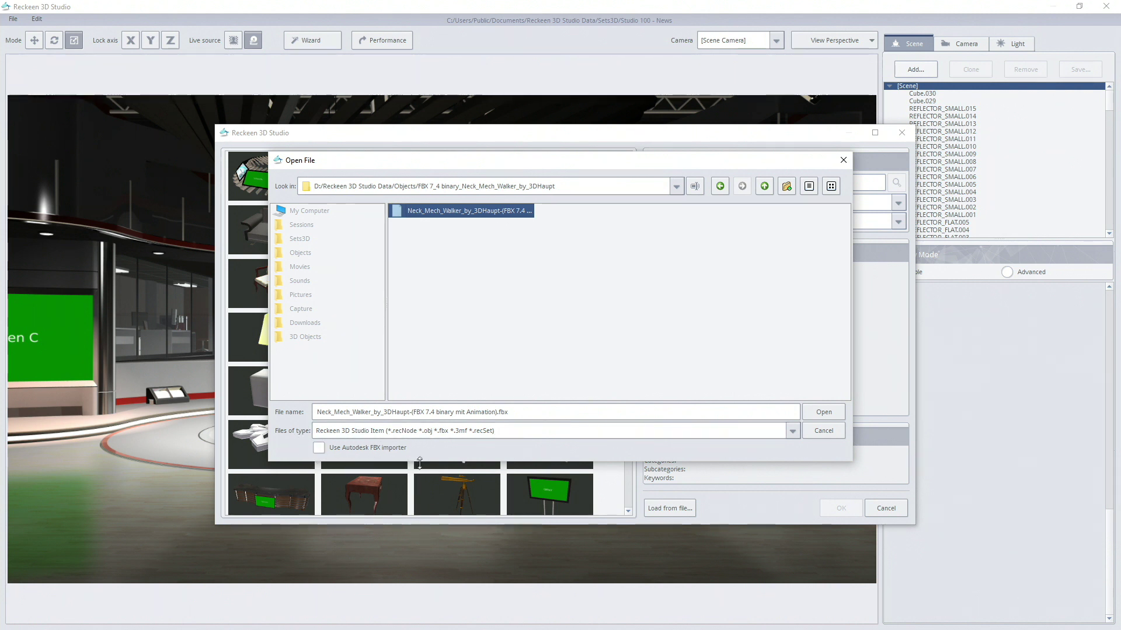
Import the mech walker with the Autodesk FBX importer and scale it to 26.5 at centre stage.
click(318, 448)
click(823, 412)
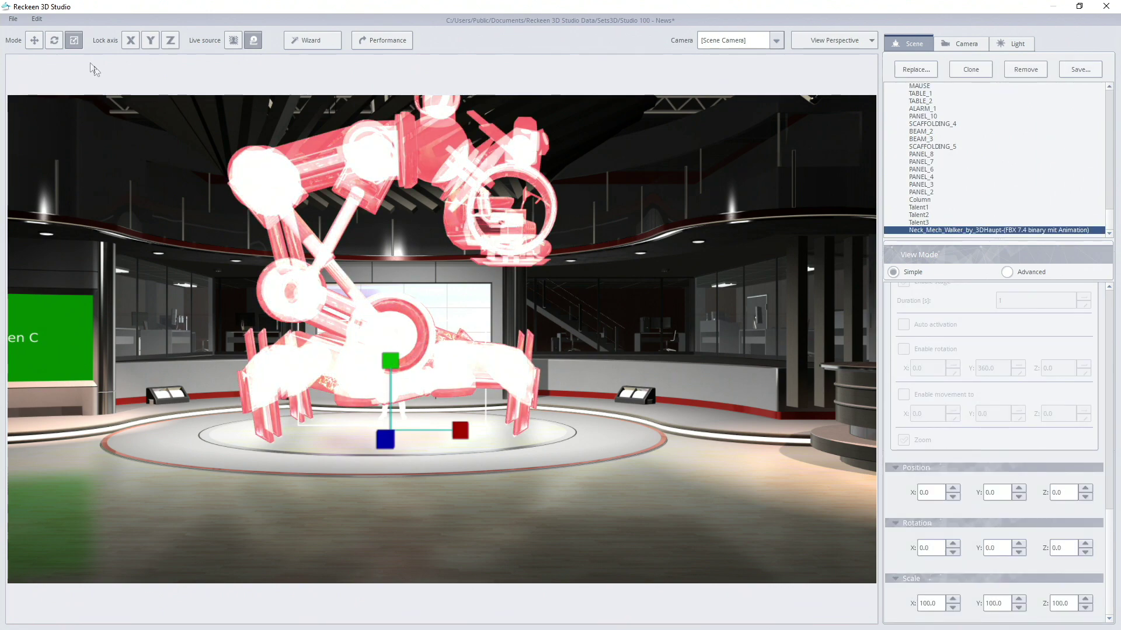
drag(434, 363, 406, 396)
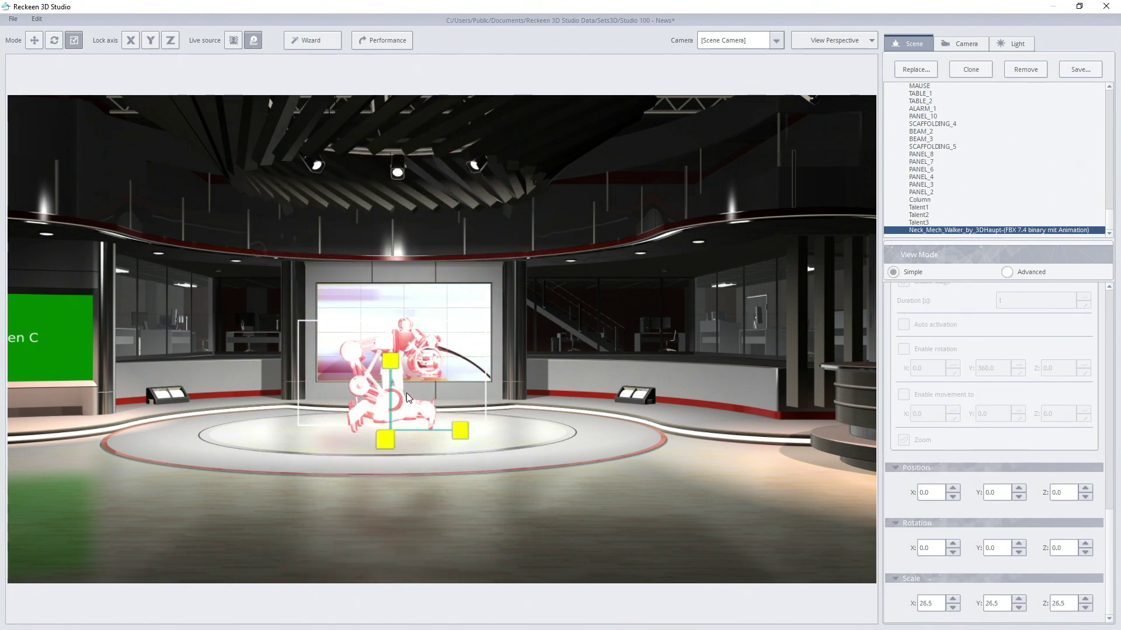
click(416, 387)
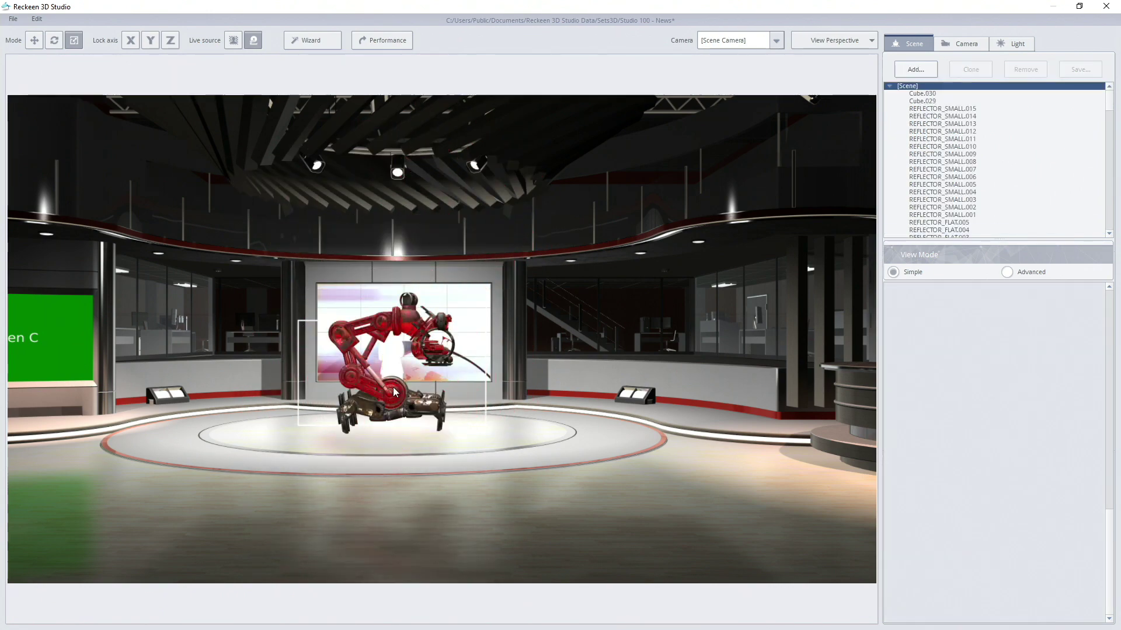
scroll(398, 378, up, 6)
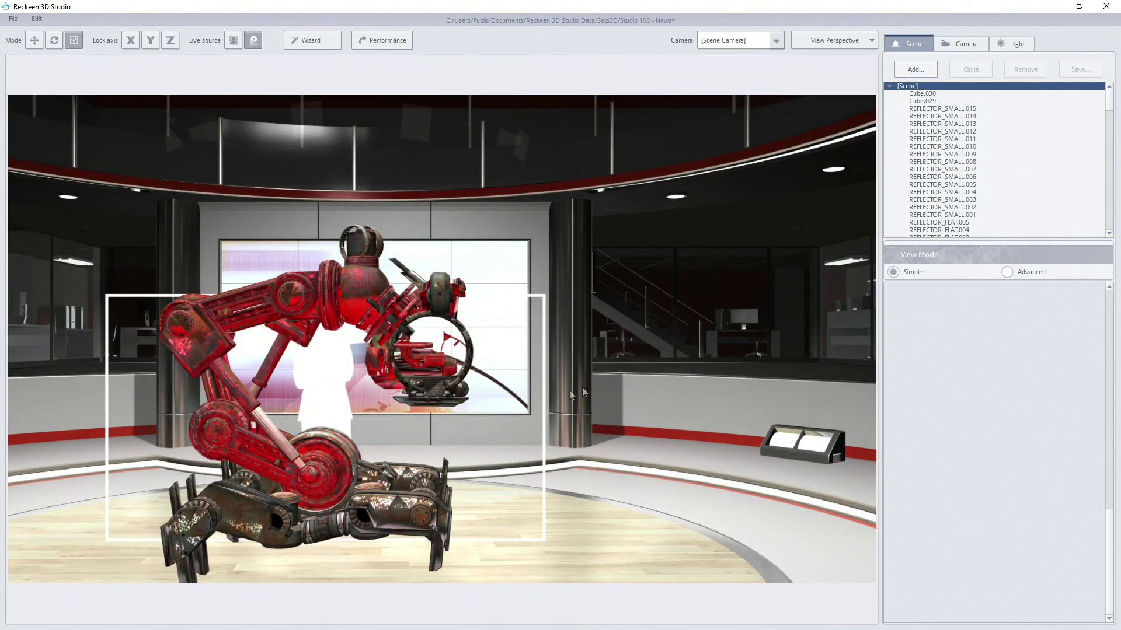
middle_drag(582, 387, 530, 412)
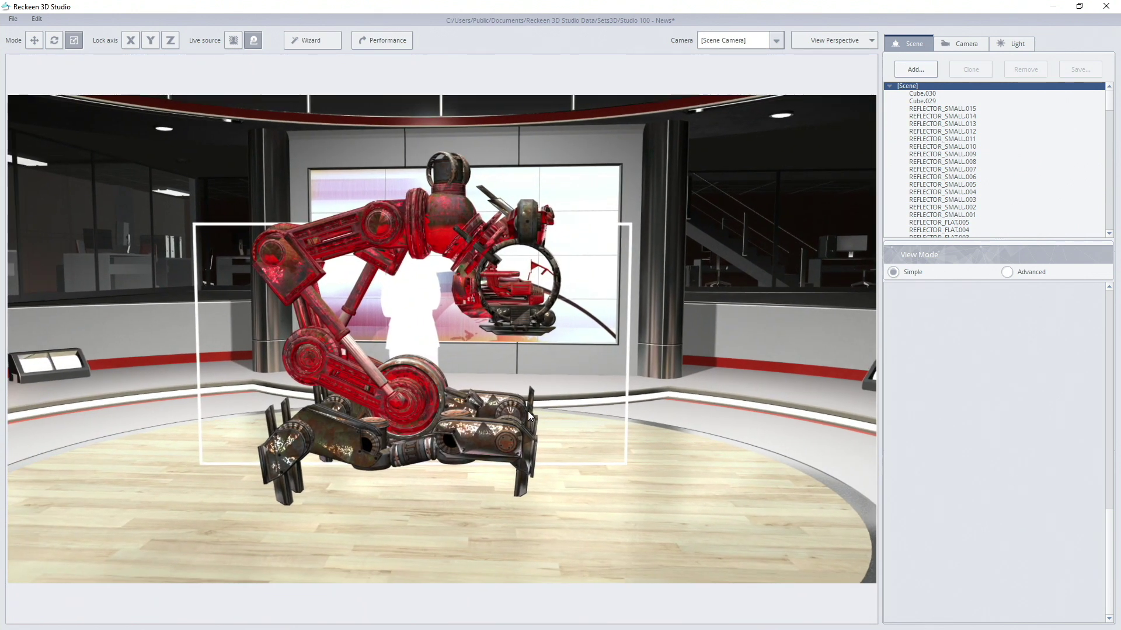
click(35, 39)
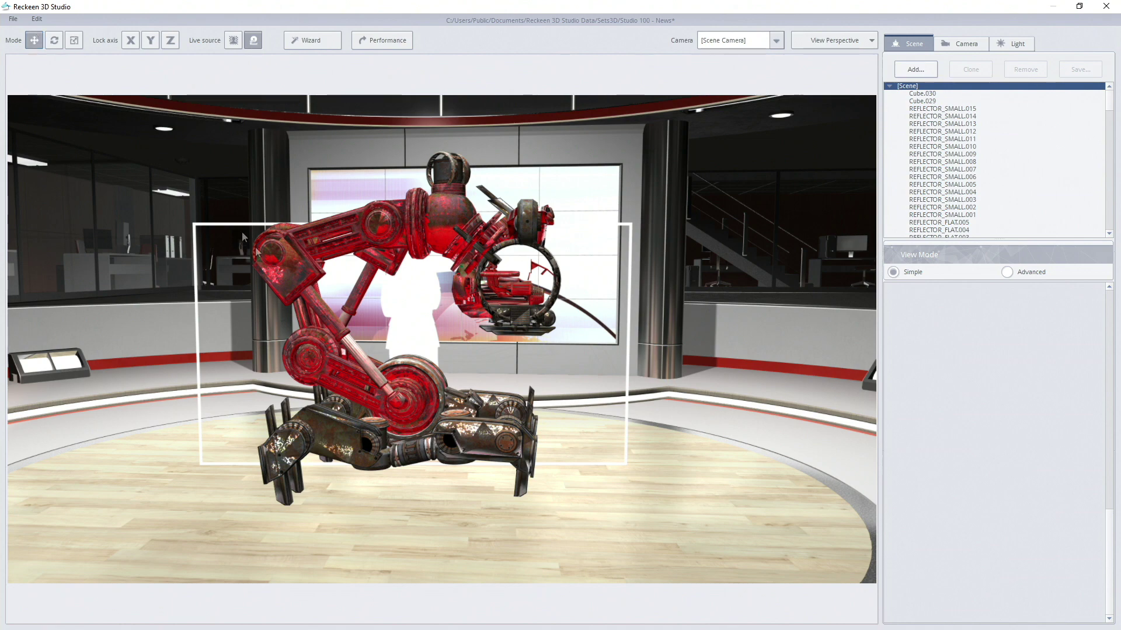
Select the mech, set its embedded animation index to Broken_1 and play it.
click(398, 378)
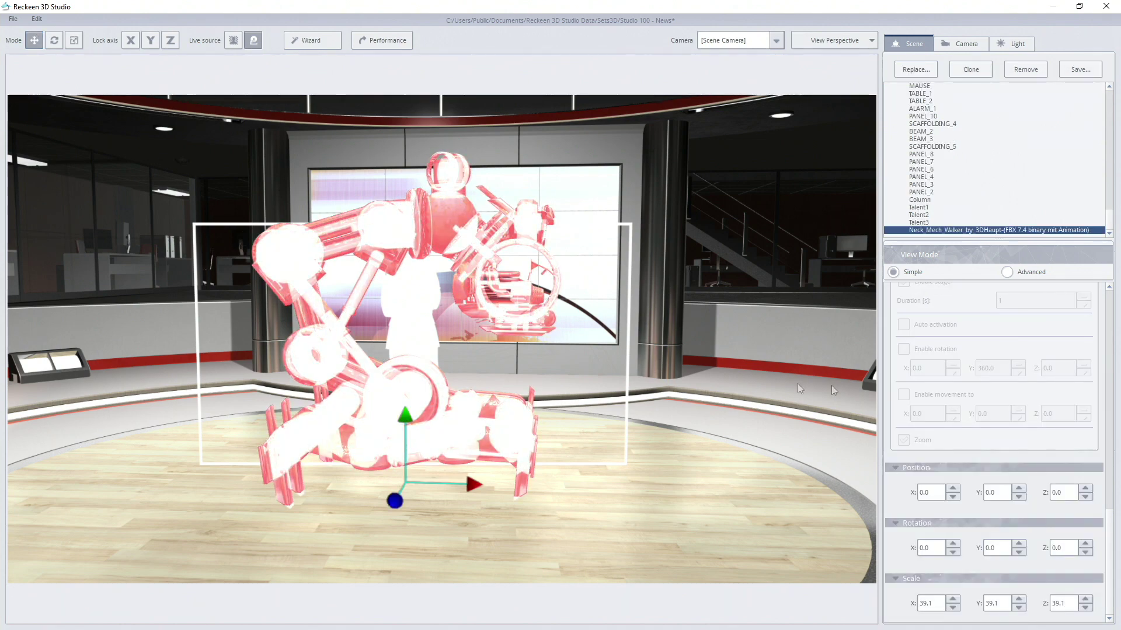
scroll(1100, 380, up, 5)
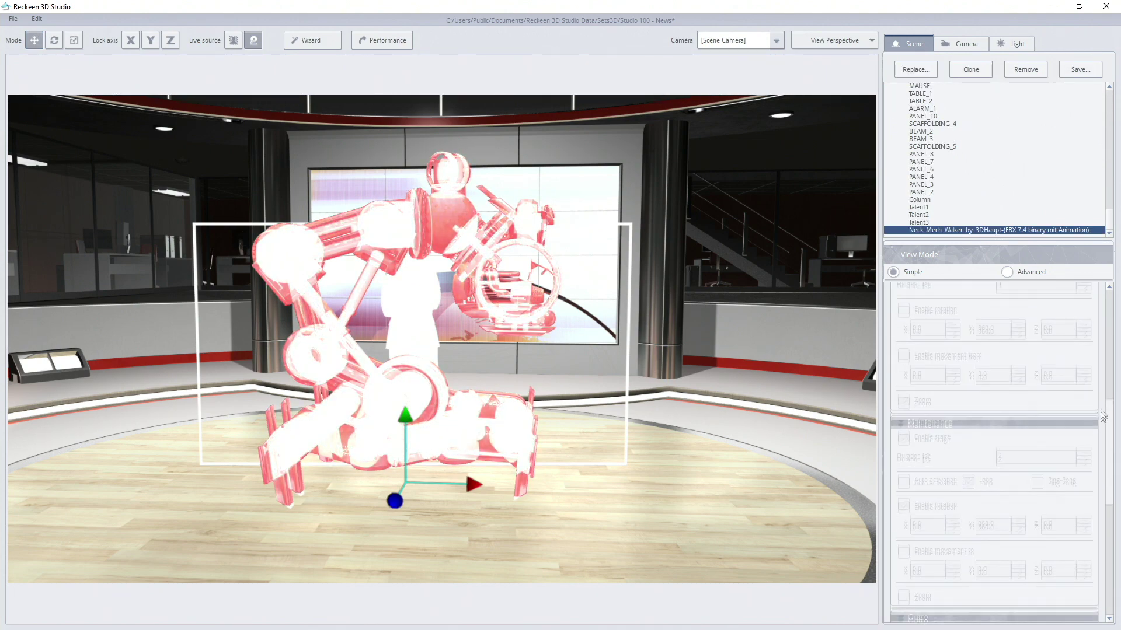
scroll(1097, 318, up, 1)
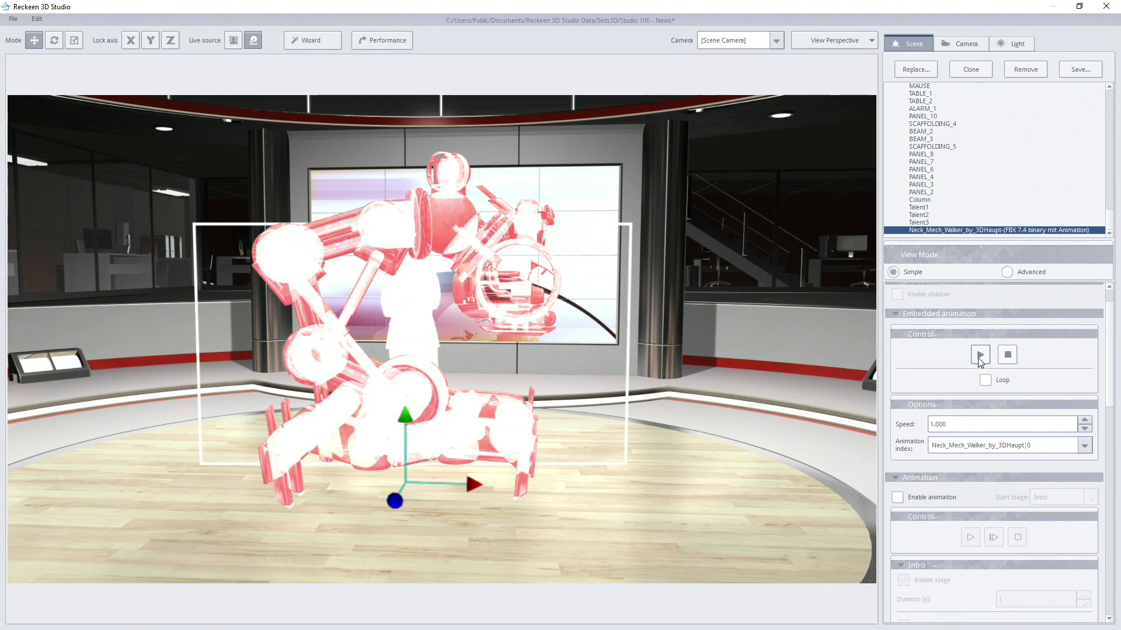
click(992, 445)
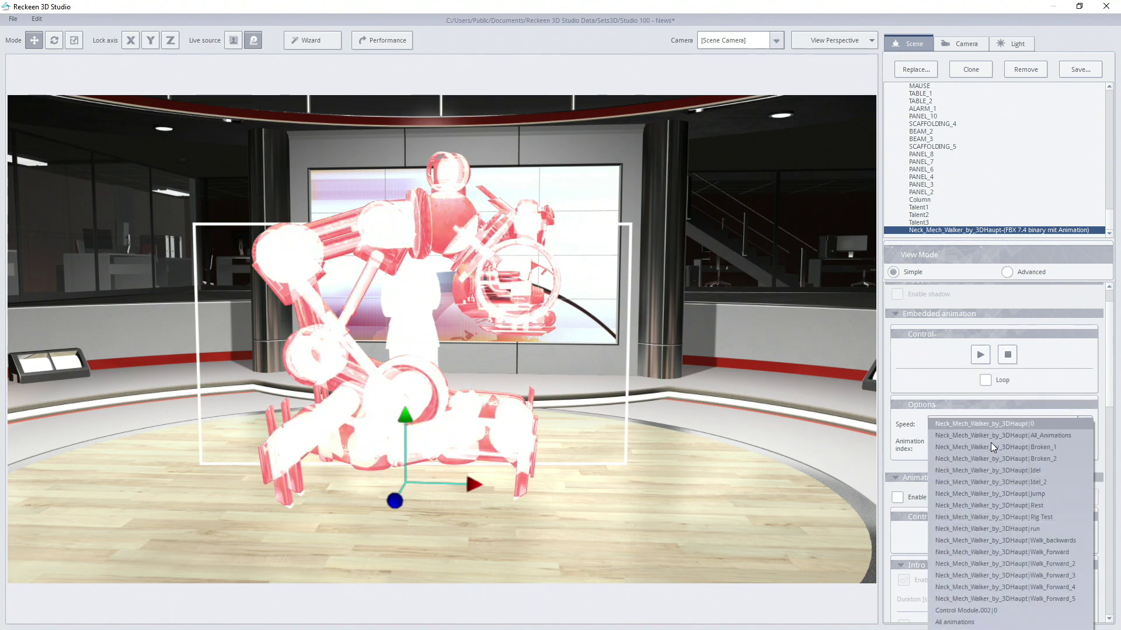
click(1044, 447)
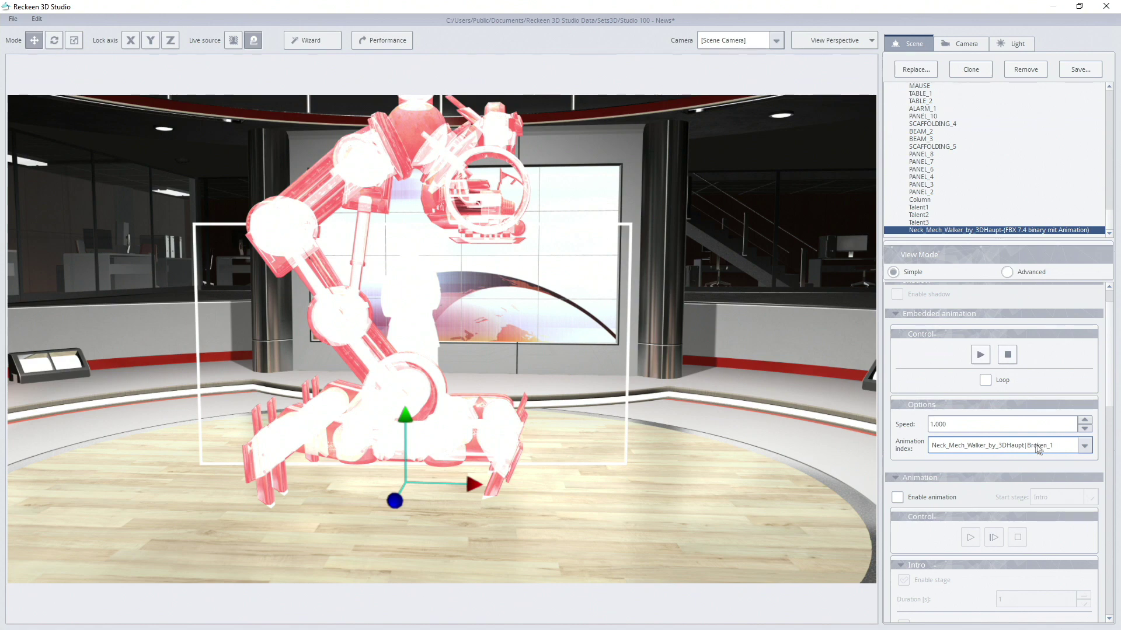
click(982, 356)
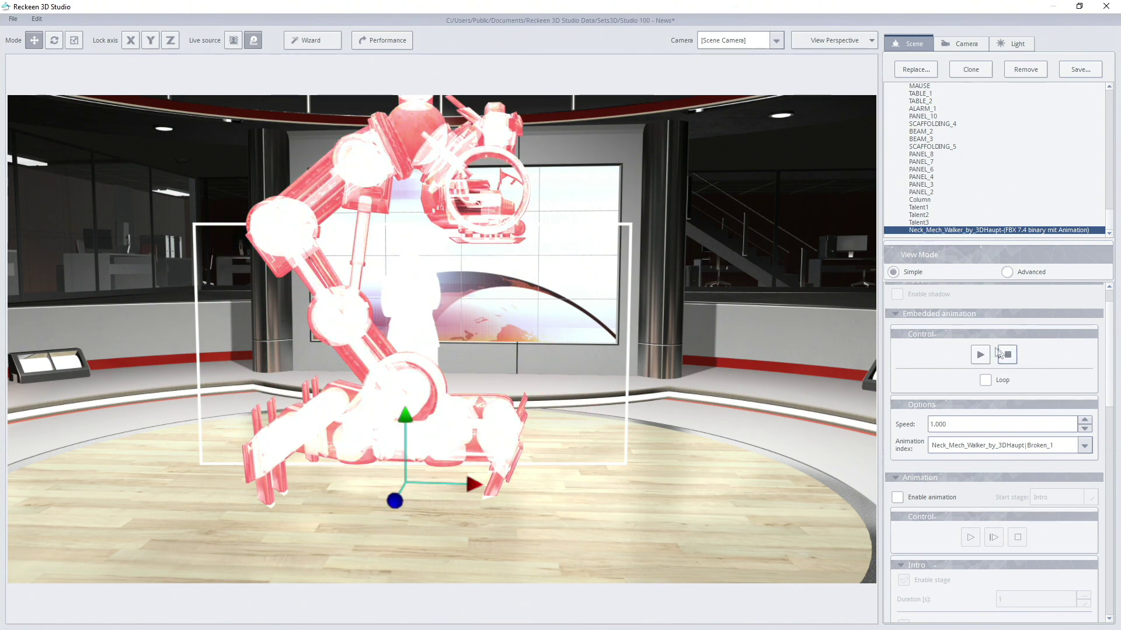
Set the mech walker's animation speed to 10 and play it.
drag(948, 424, 906, 428)
text(10)
key(Return)
click(981, 357)
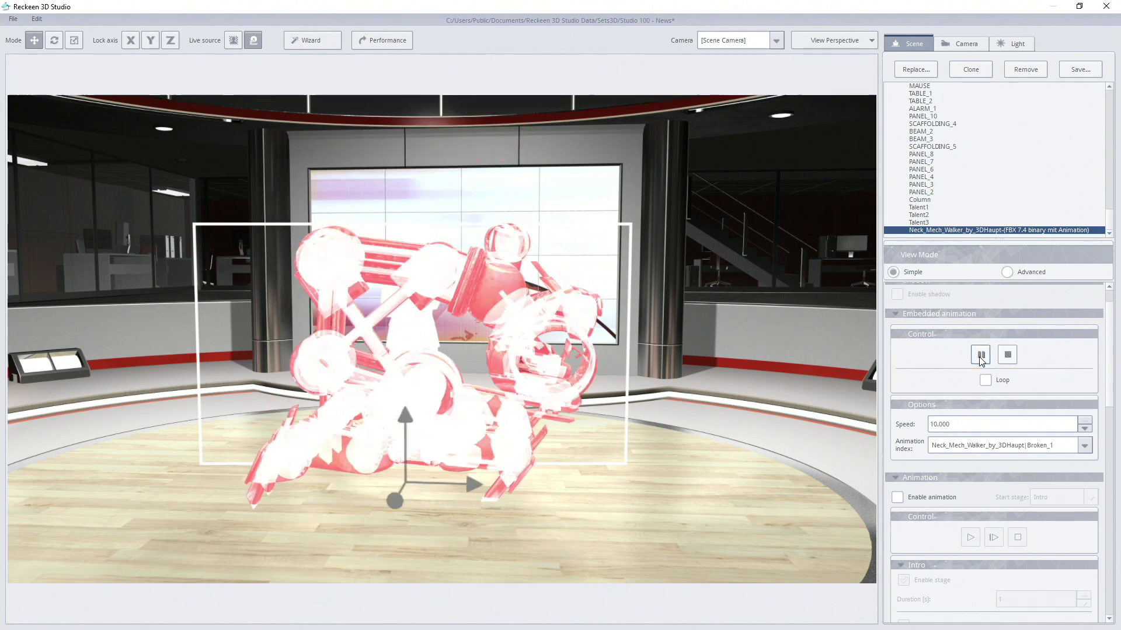
Lower the speed to 5, switch to the Rig Test animation, then play and pause it.
click(1084, 429)
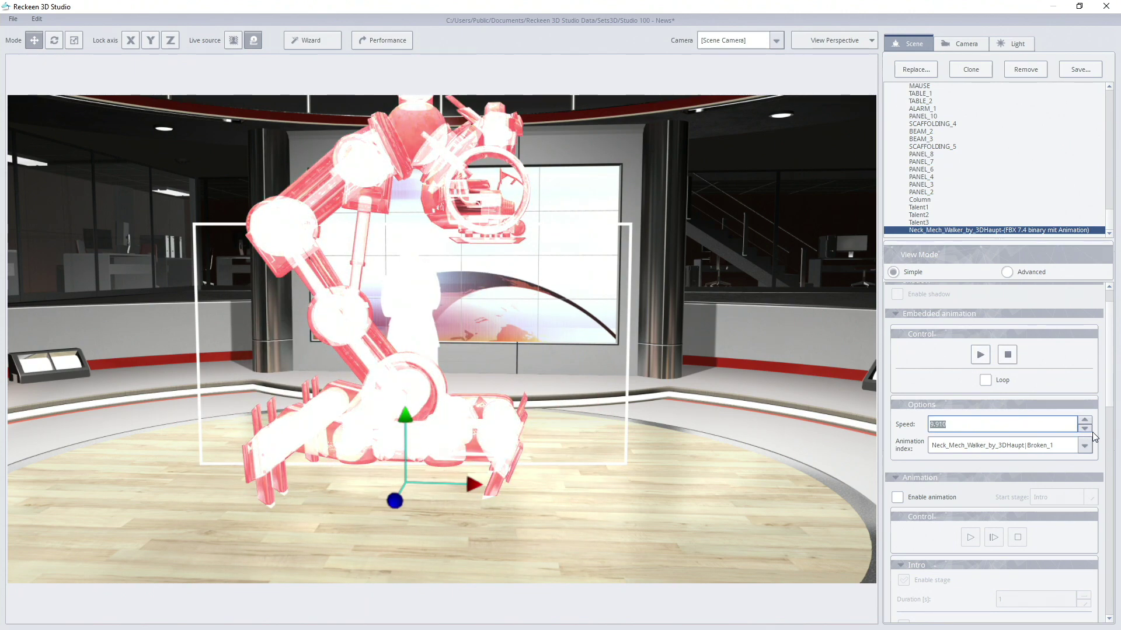
text(5)
key(Return)
click(1053, 445)
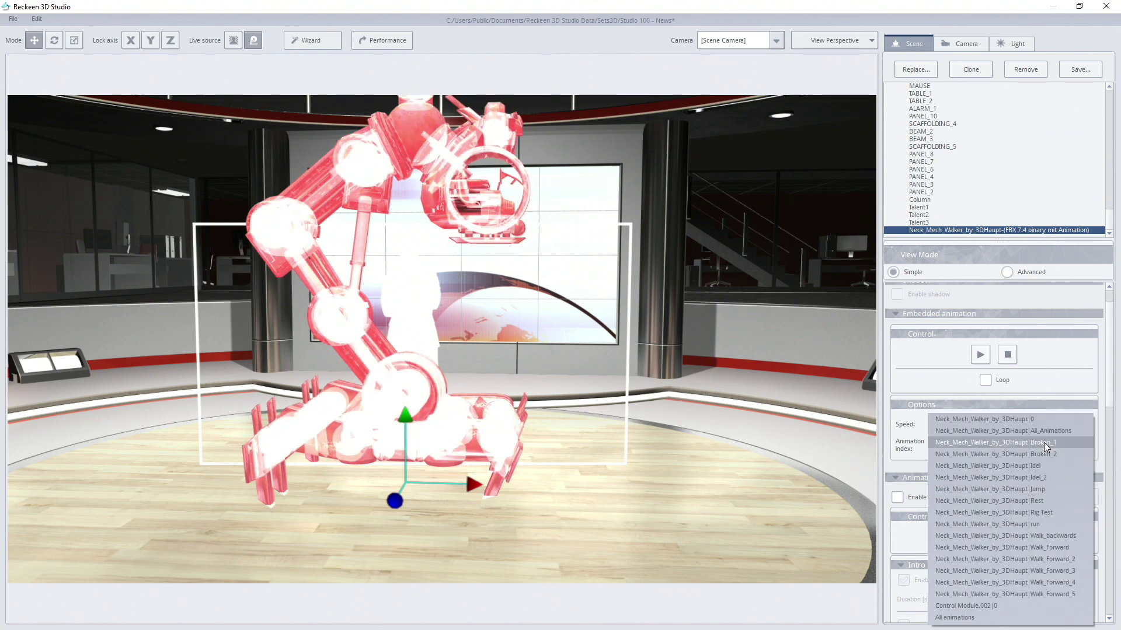
click(1027, 514)
click(980, 355)
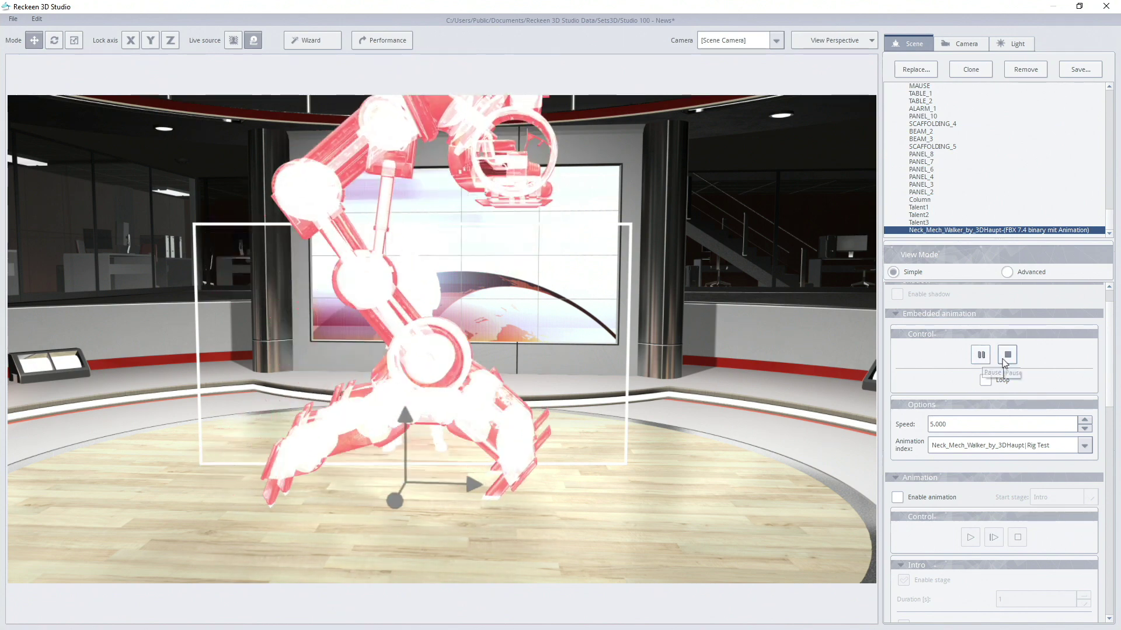
click(980, 355)
Reset the speed to 1, play Rig Test, then stop it and close the studio editor.
triple_click(970, 423)
text(1)
key(Return)
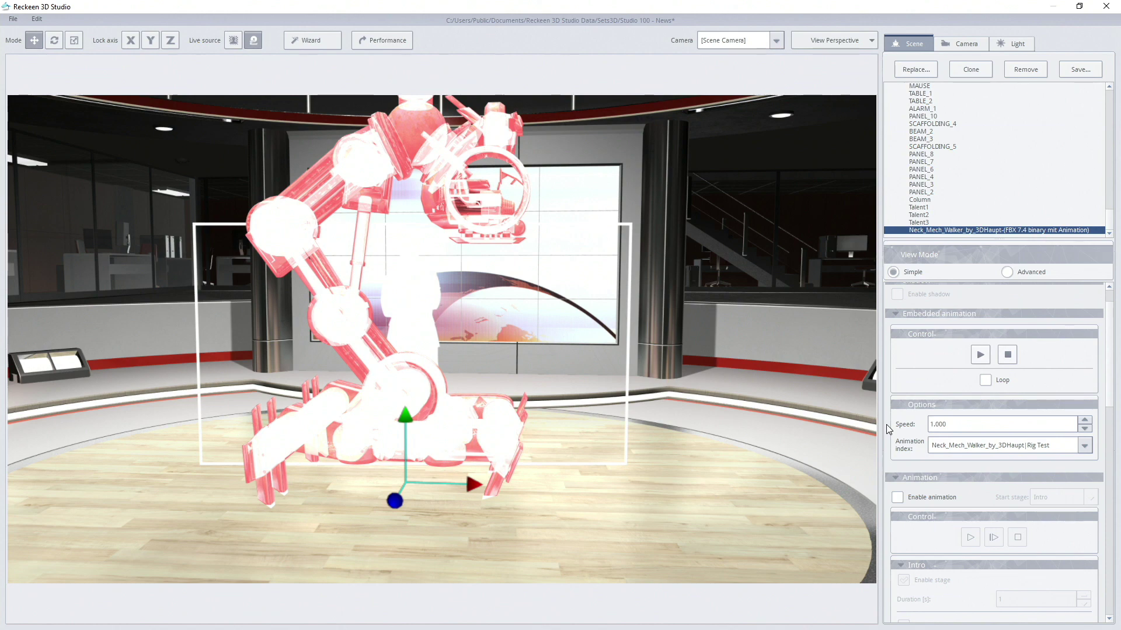
click(980, 356)
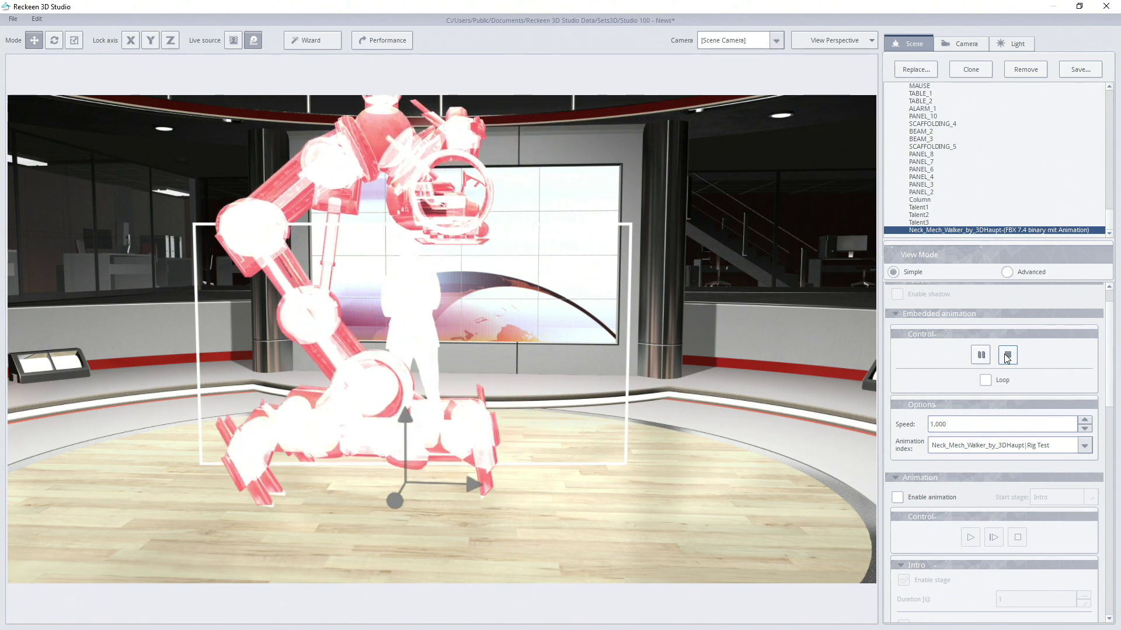
click(1007, 356)
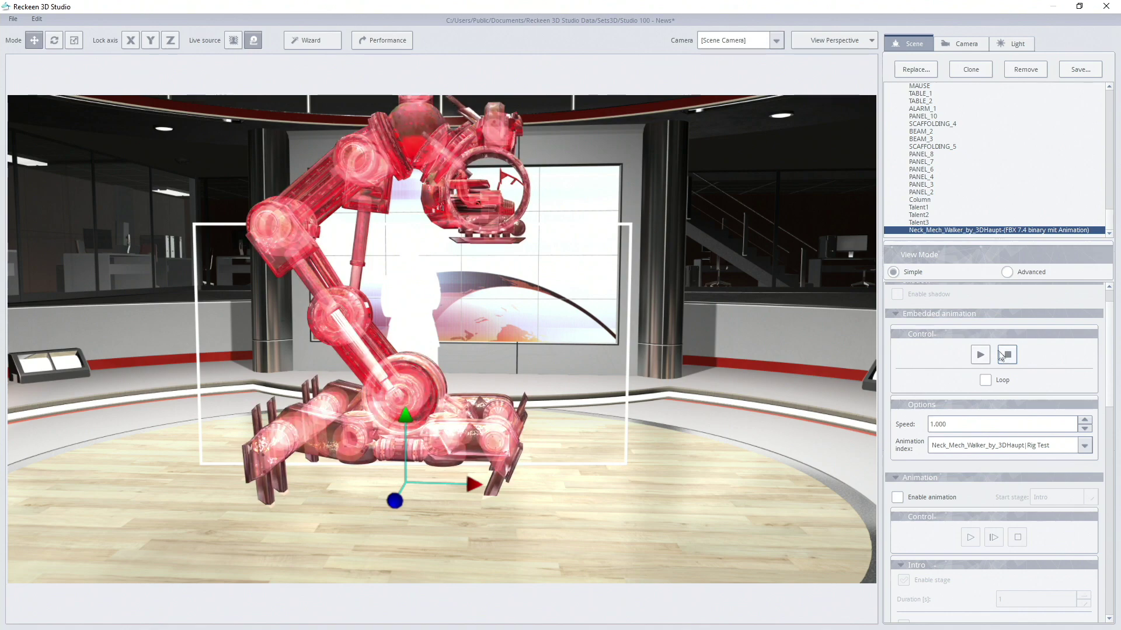
click(1105, 6)
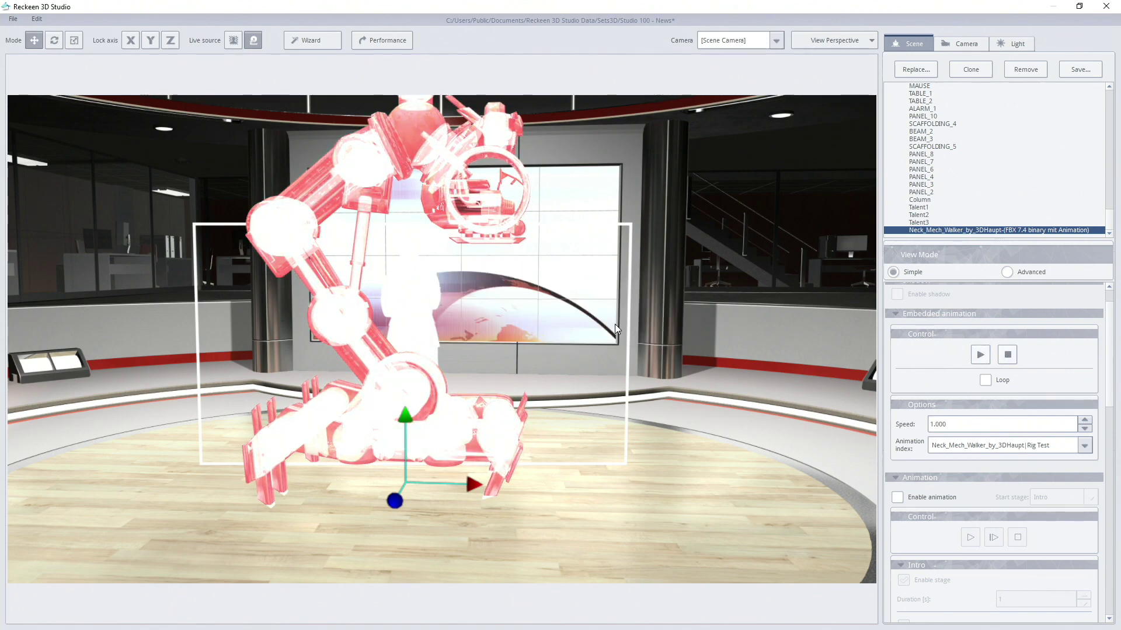
Leave the editor without saving and play the walker's embedded animation from the Animations table.
click(613, 326)
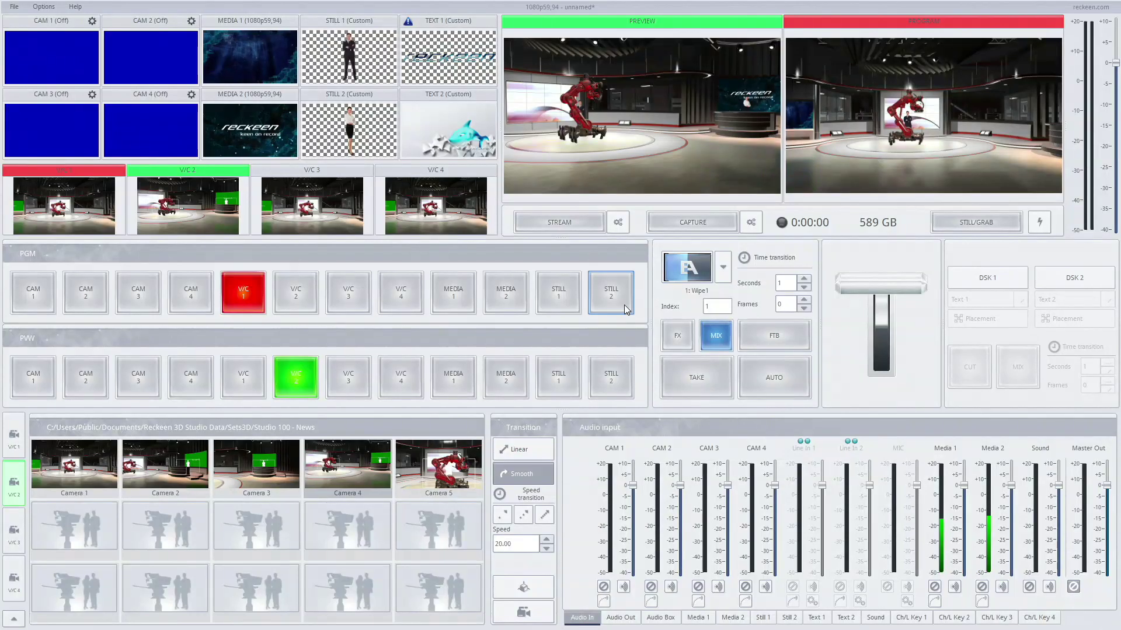
click(14, 617)
click(106, 615)
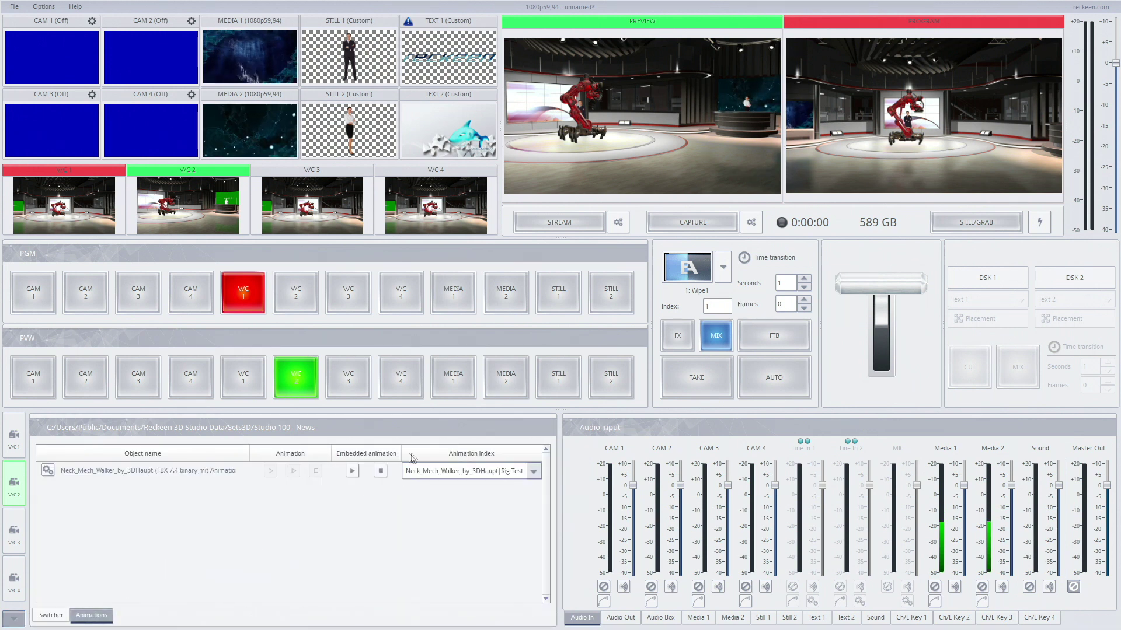
click(352, 472)
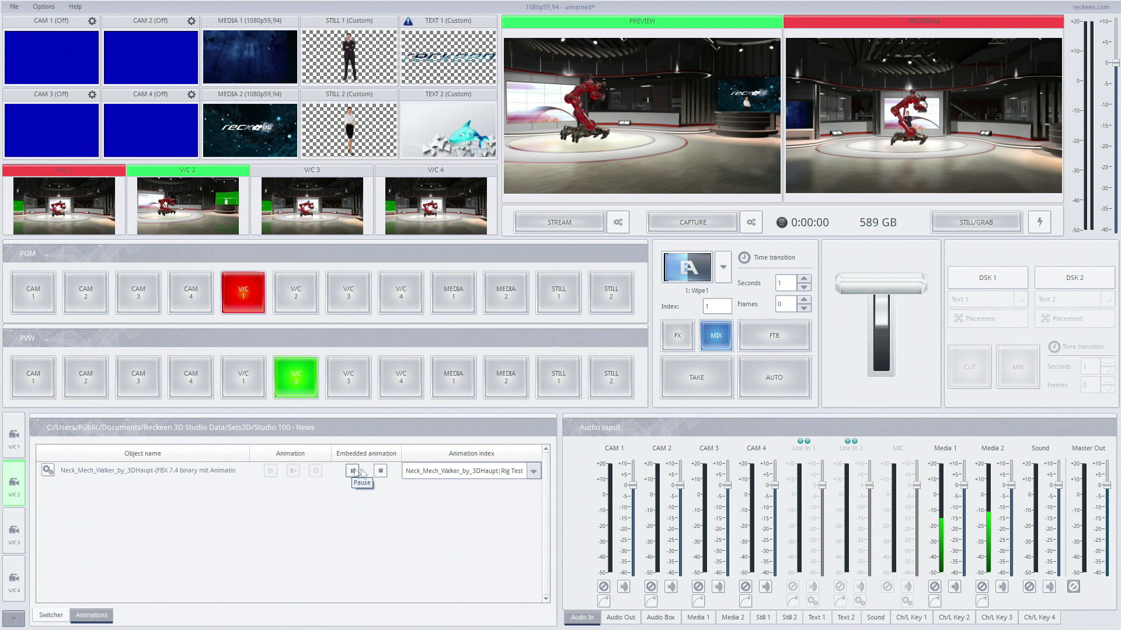
Try Walk_Forward and Walk_Forward_5, then play the Broken_1 embedded animation.
click(450, 471)
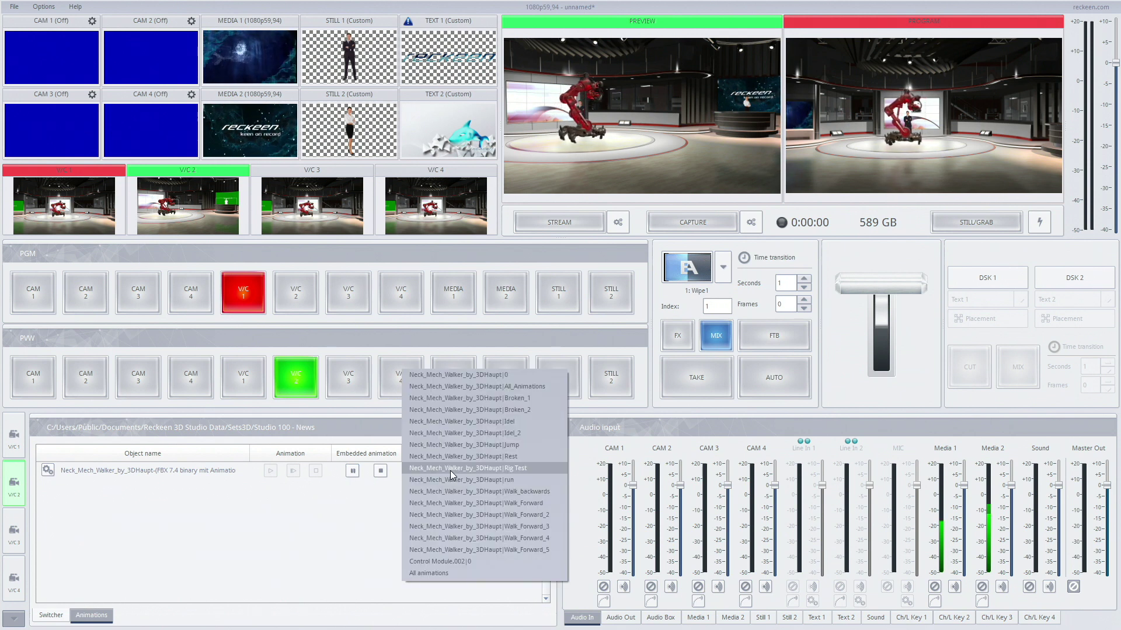
click(458, 503)
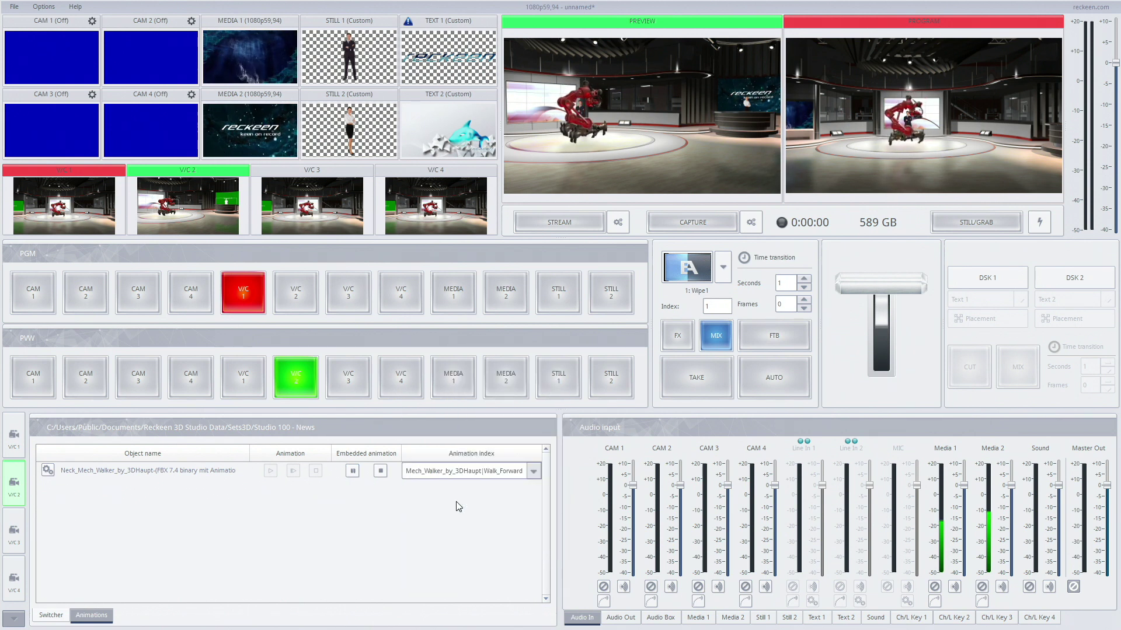
click(459, 473)
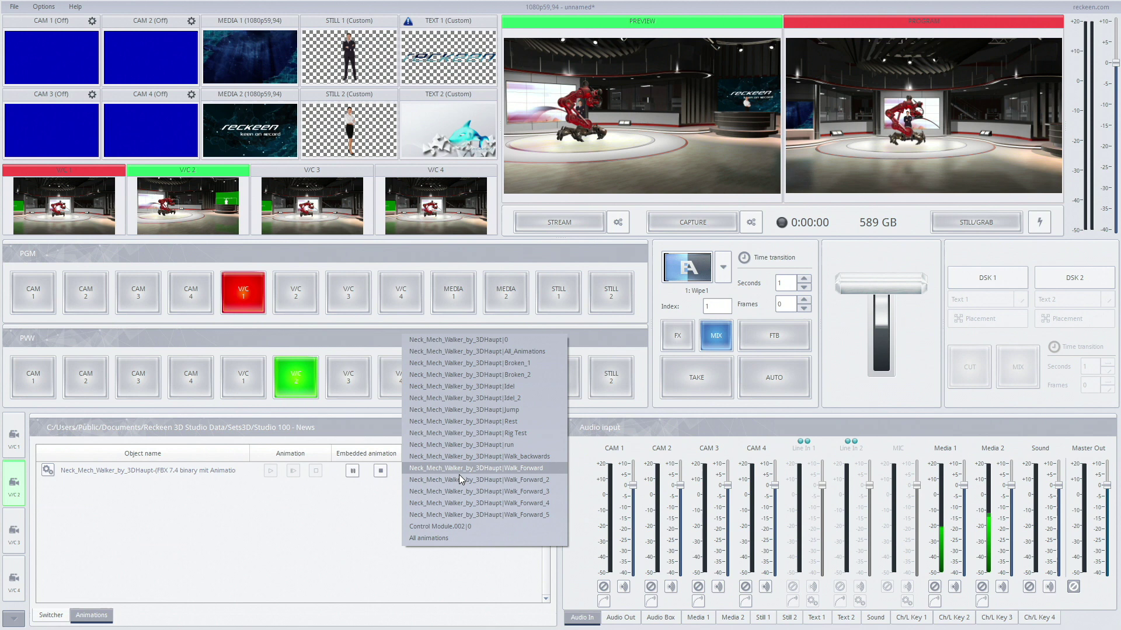
click(458, 516)
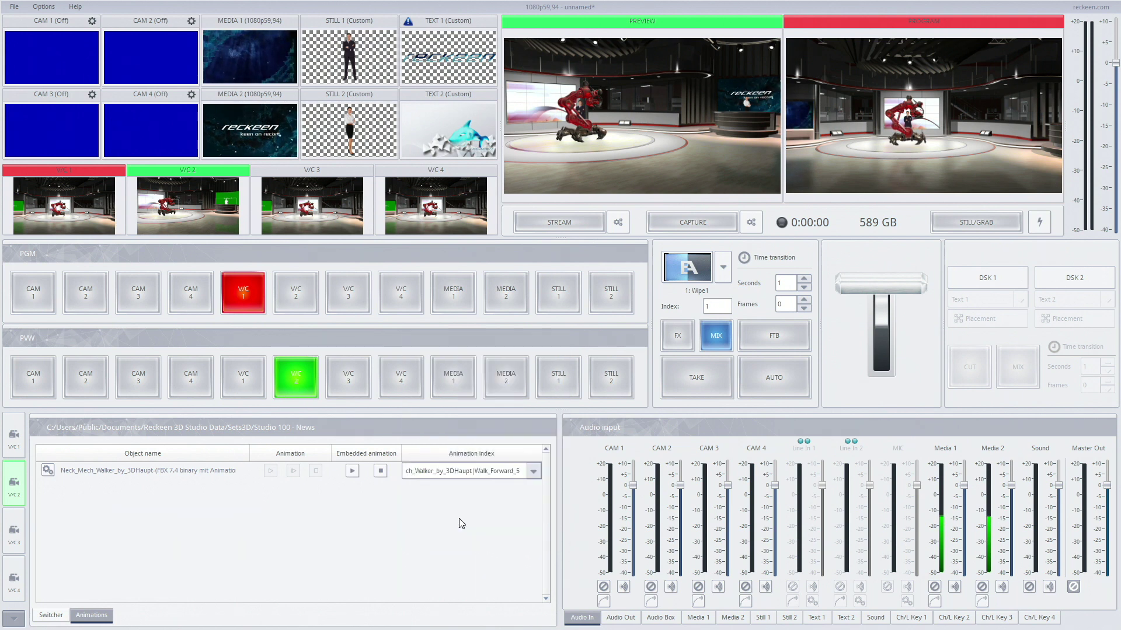
click(459, 472)
click(467, 318)
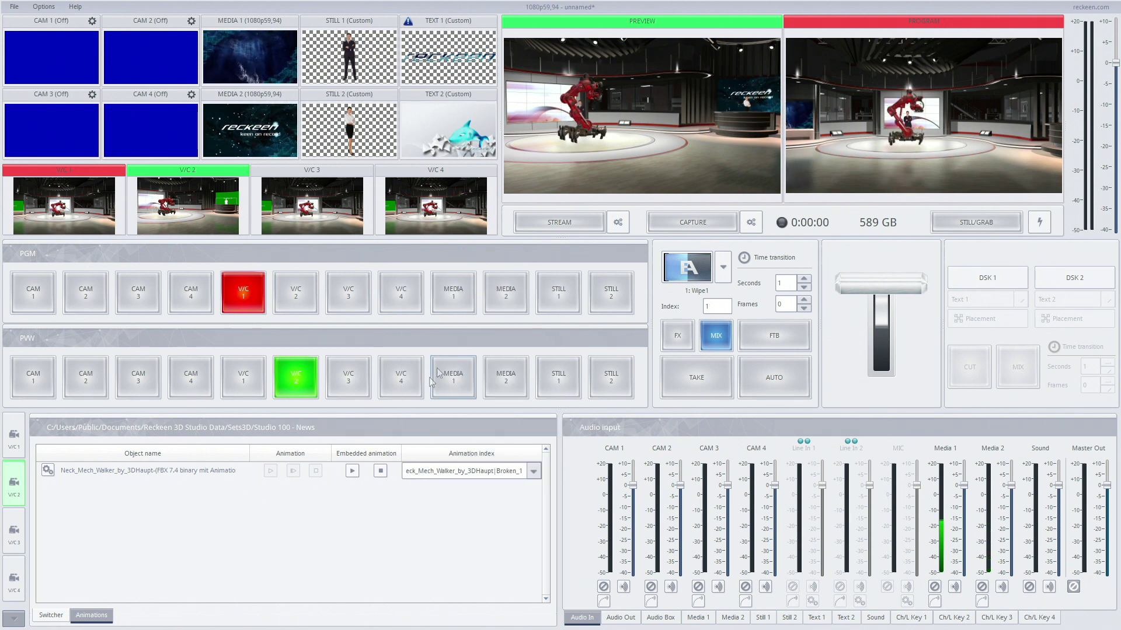
click(354, 472)
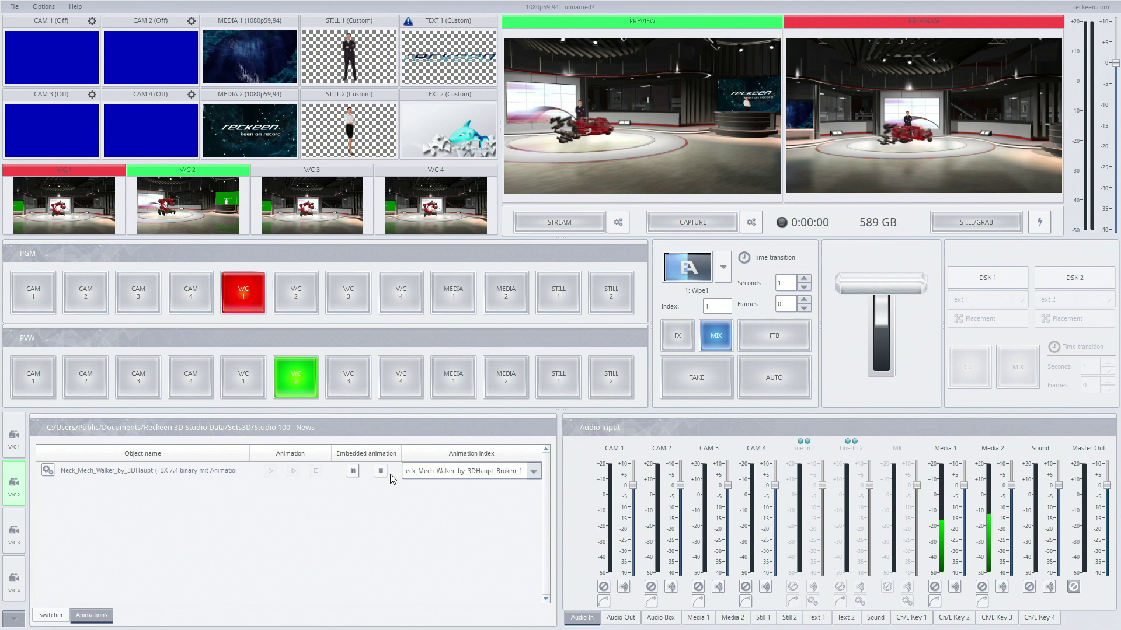
click(44, 6)
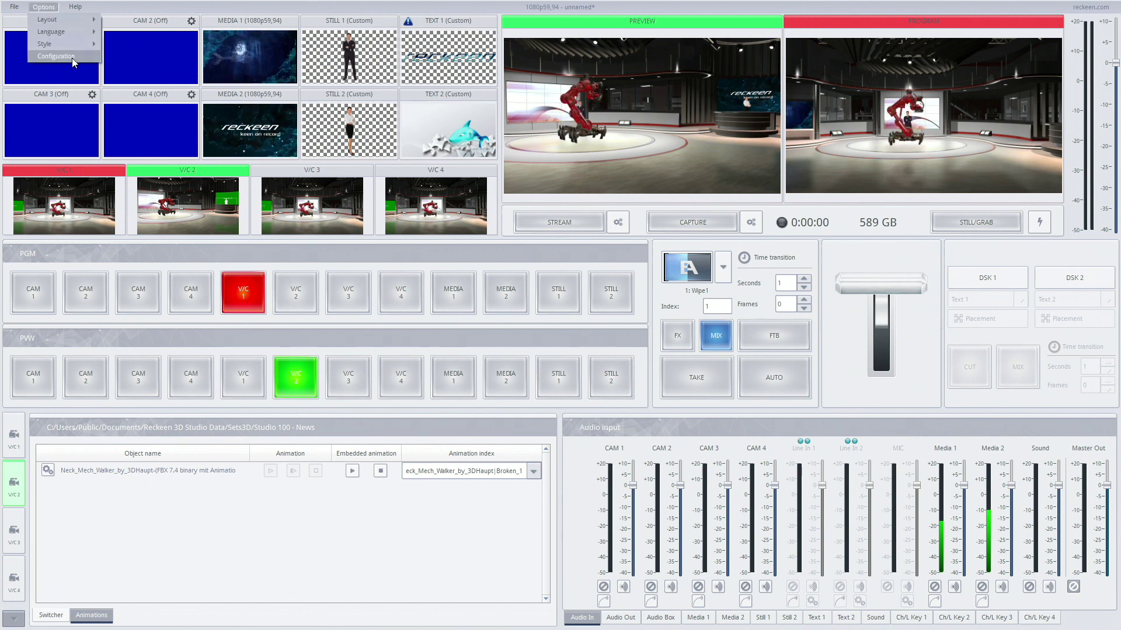
Make F1 an Animation Control trigger for the mech walker node and switch triggers to Advanced mode.
click(74, 57)
click(351, 150)
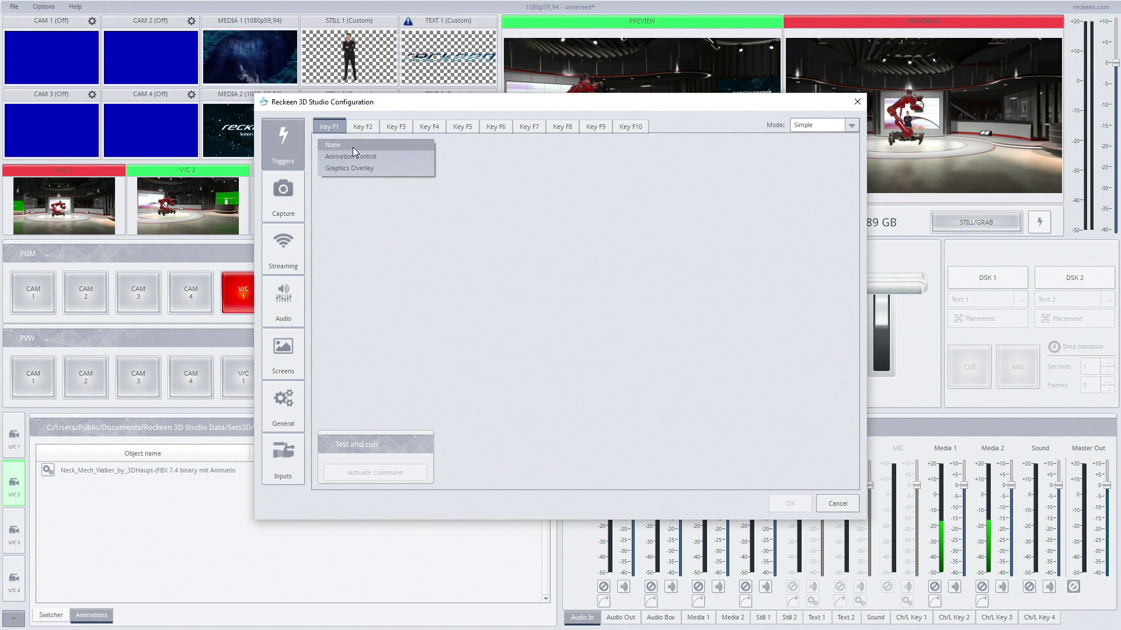
click(355, 156)
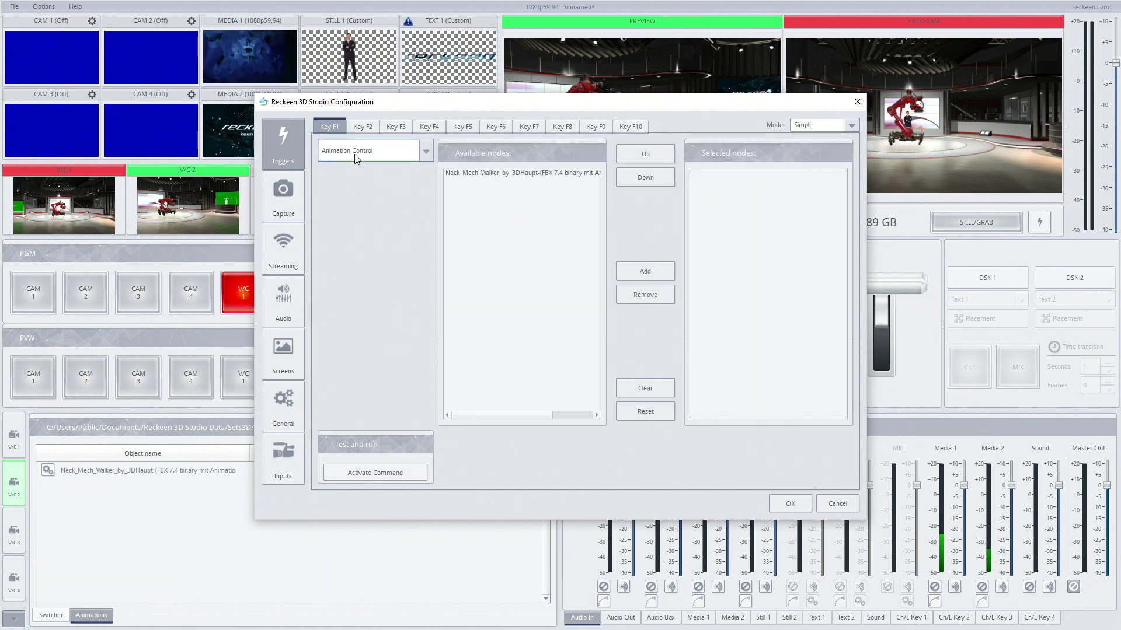
click(450, 173)
click(645, 271)
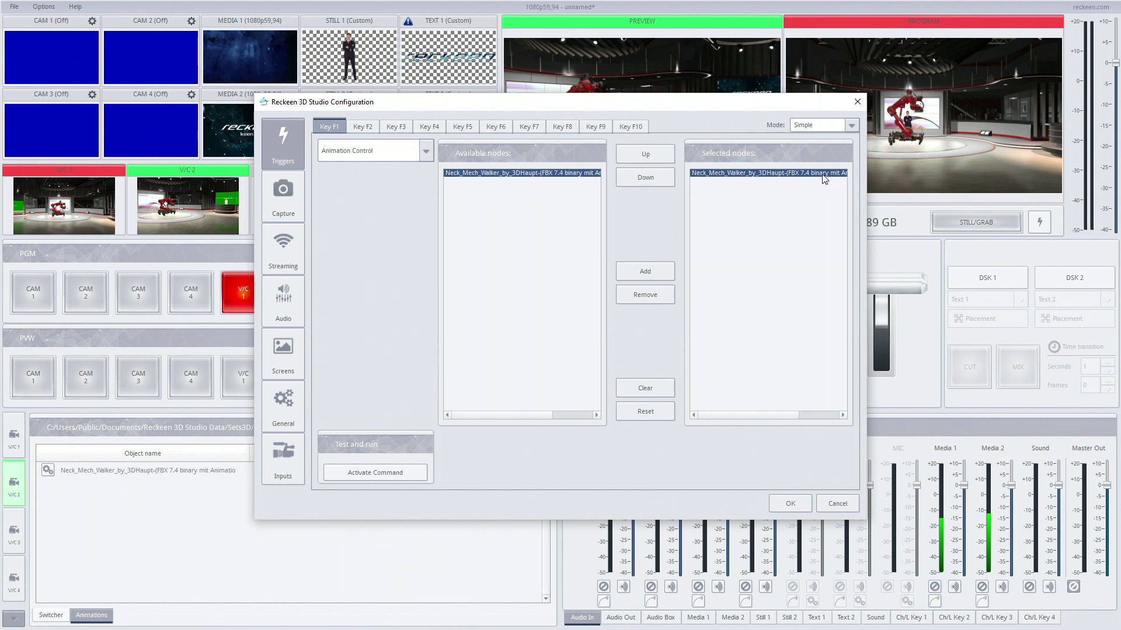
click(814, 124)
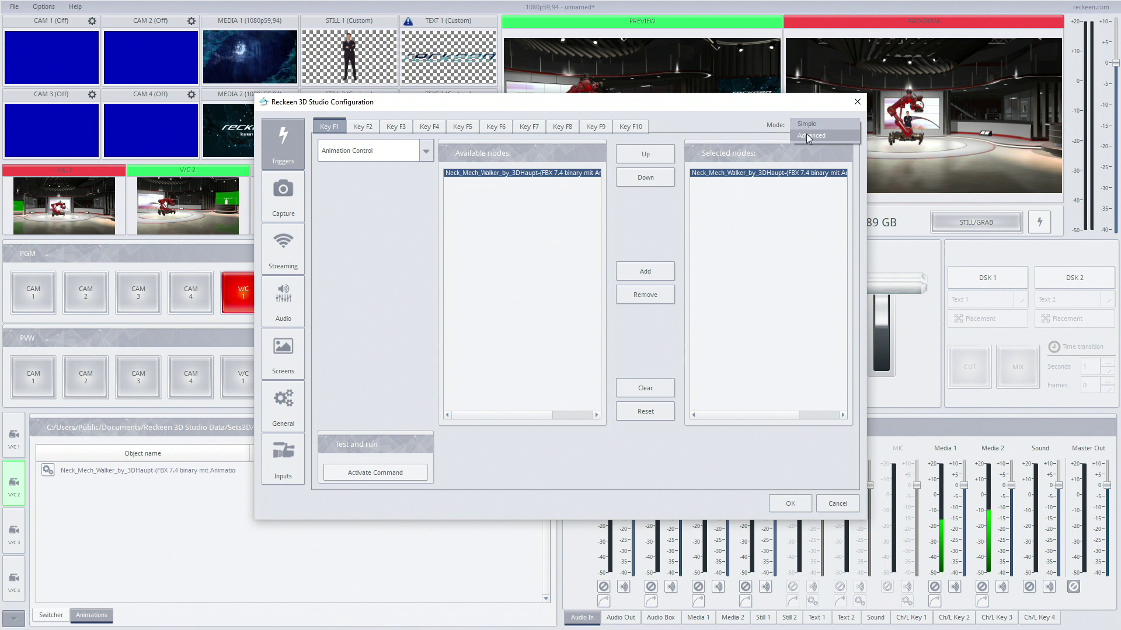
click(814, 136)
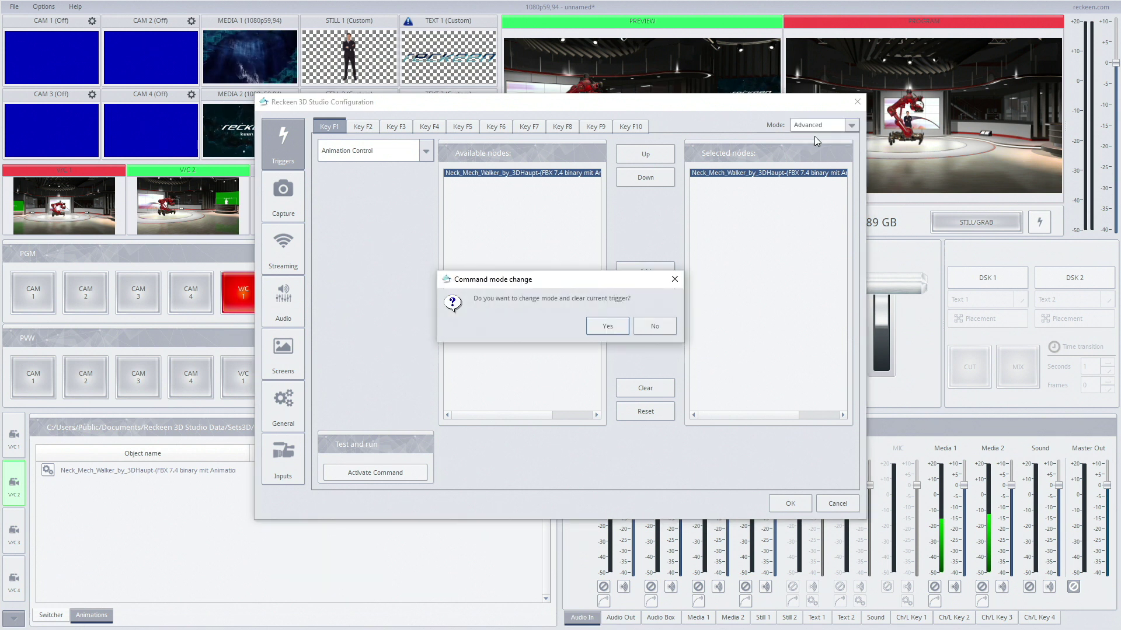
Confirm the mode change and add an Animation: Control command for the mech walker to F1.
click(611, 324)
click(330, 150)
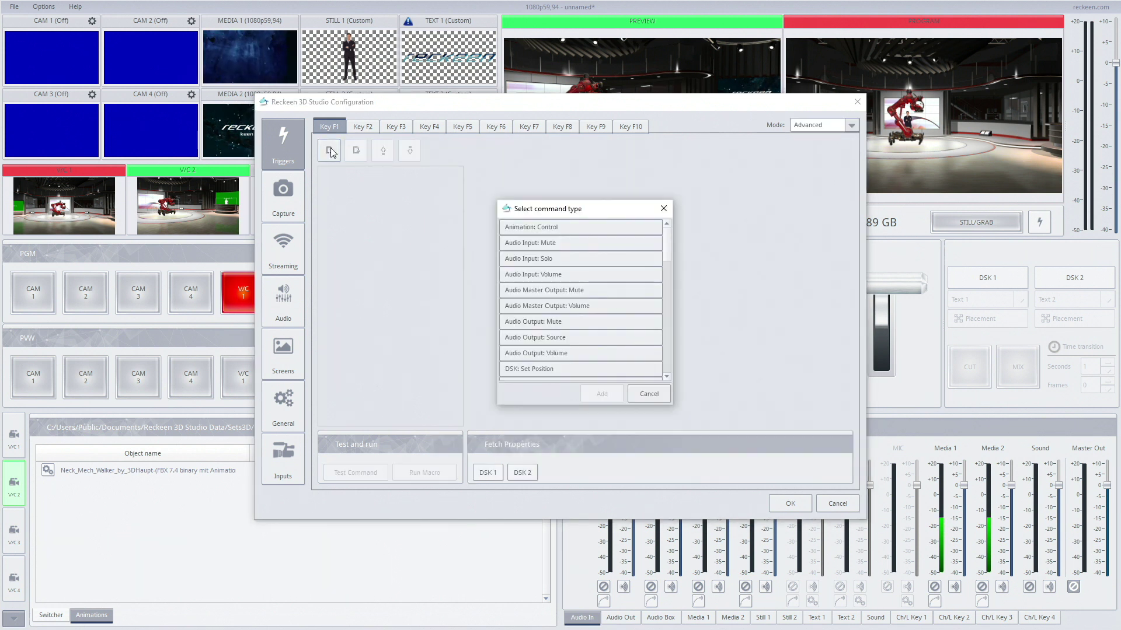
click(552, 231)
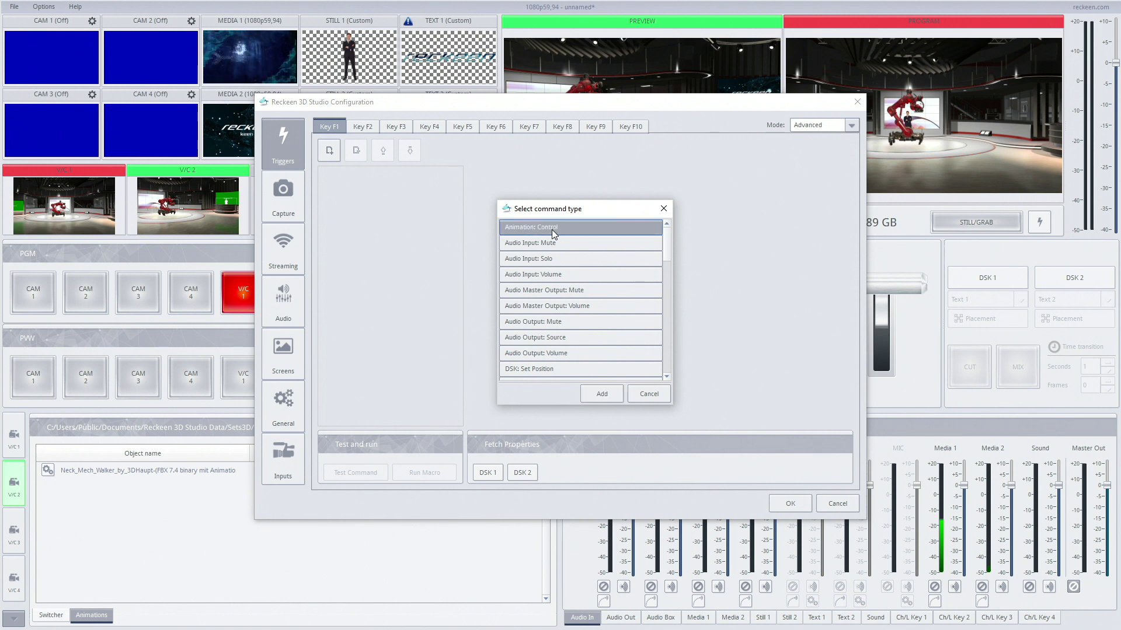
double_click(552, 229)
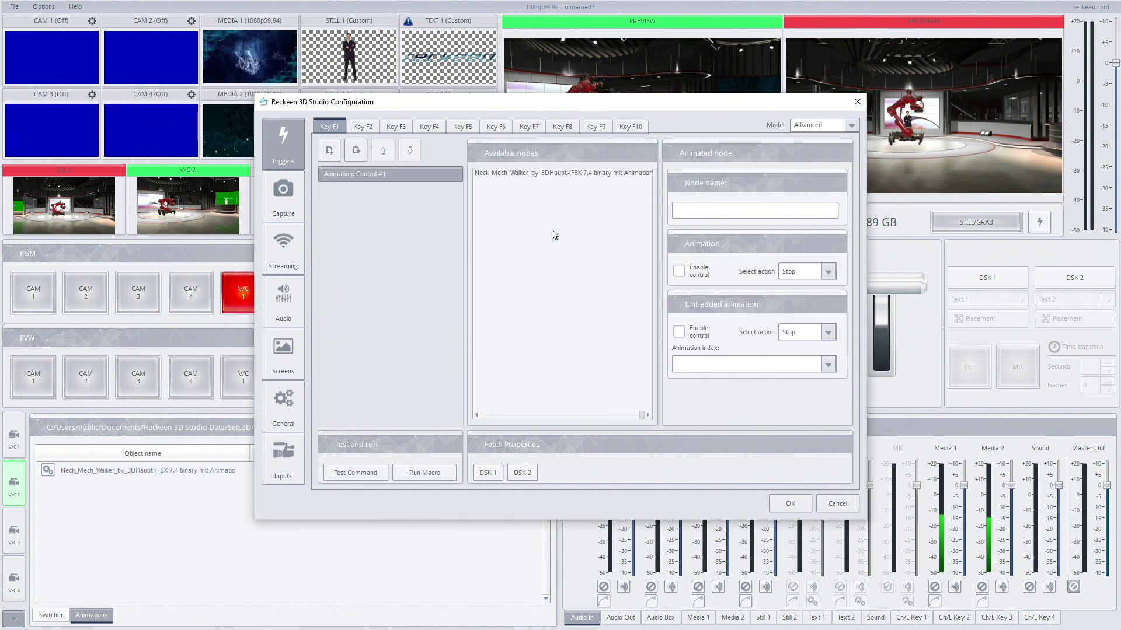
click(516, 173)
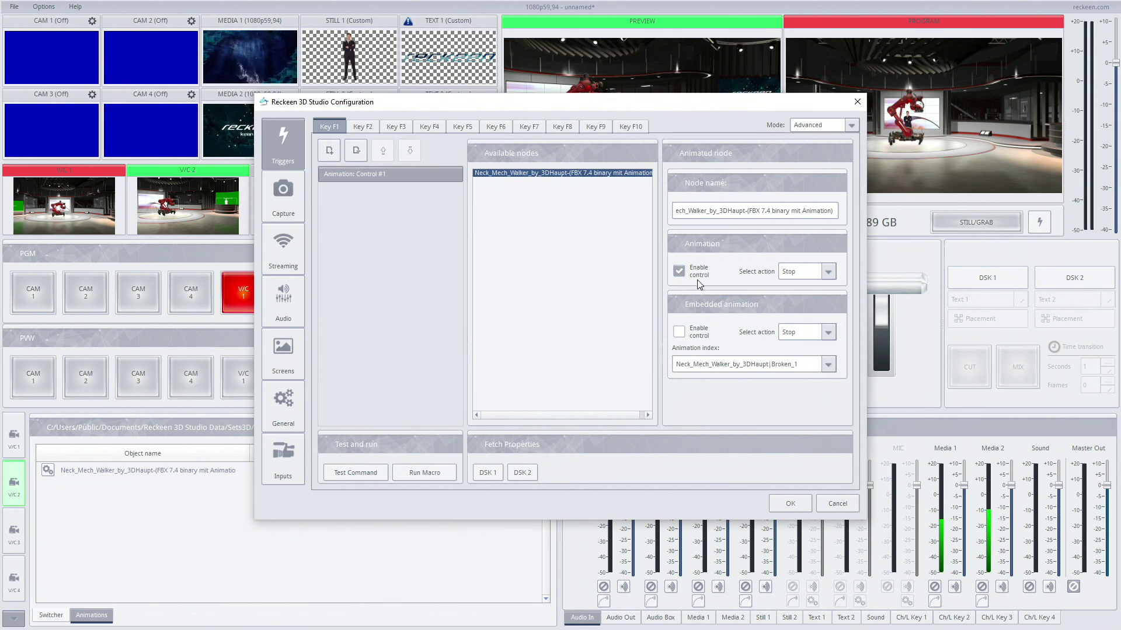
Disable regular animation control, set the embedded action to Play Walk_backwards, and apply.
click(683, 275)
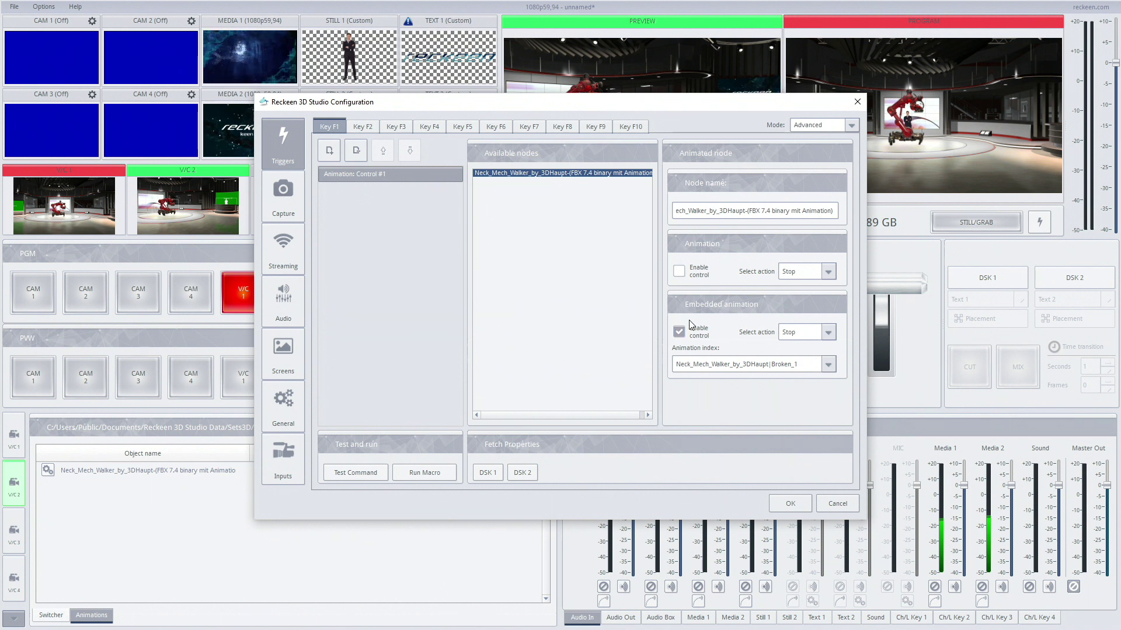
click(794, 330)
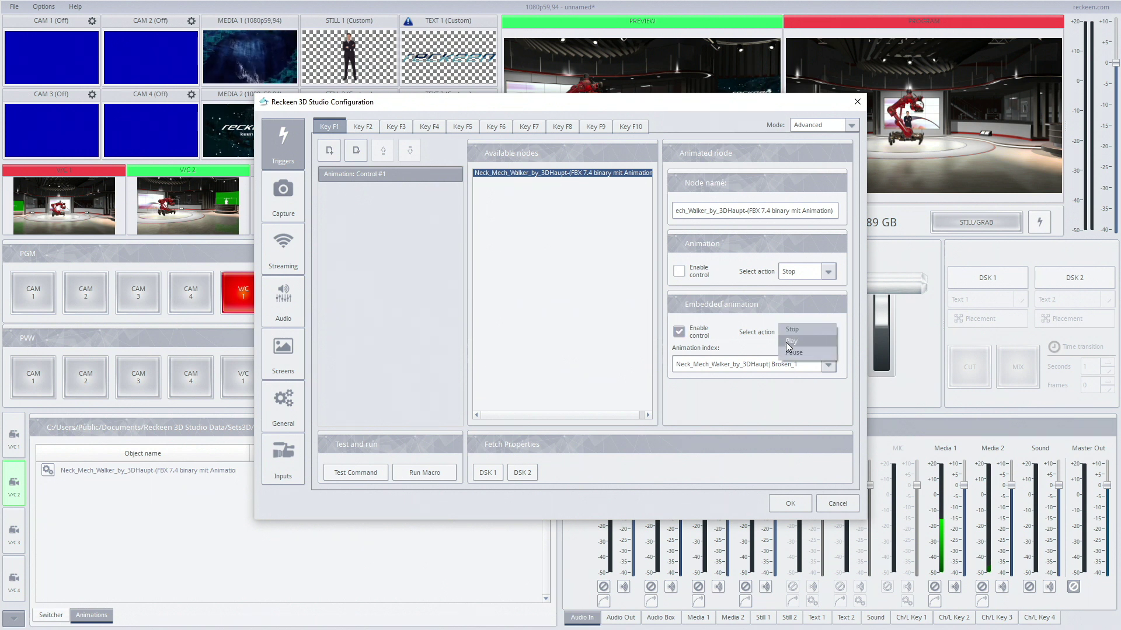
click(795, 341)
click(767, 364)
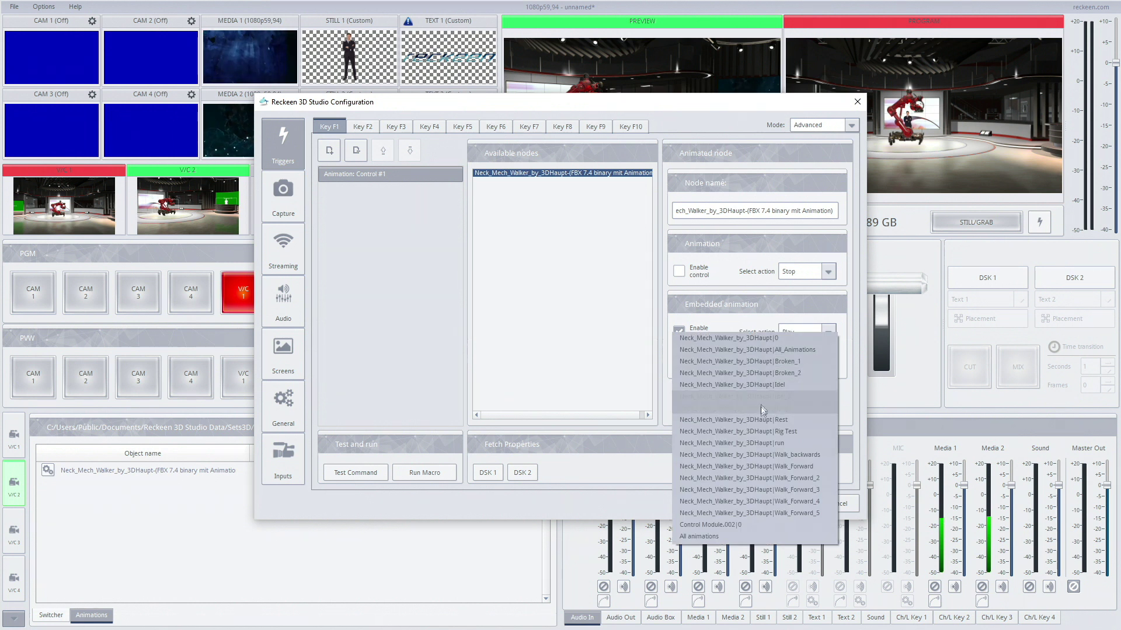
click(767, 454)
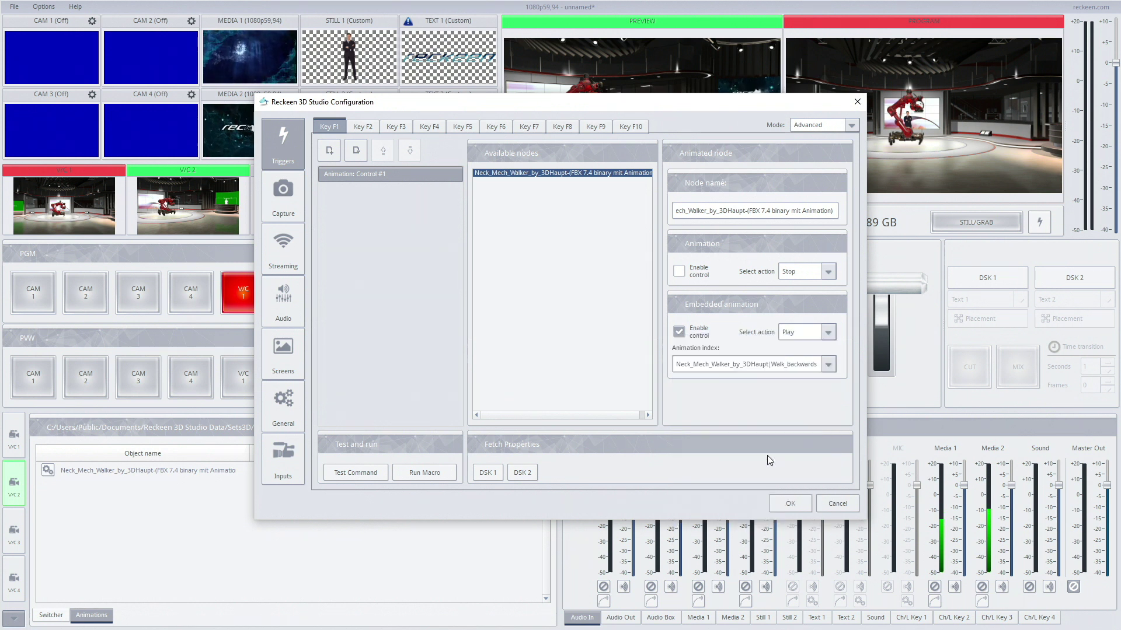
click(790, 504)
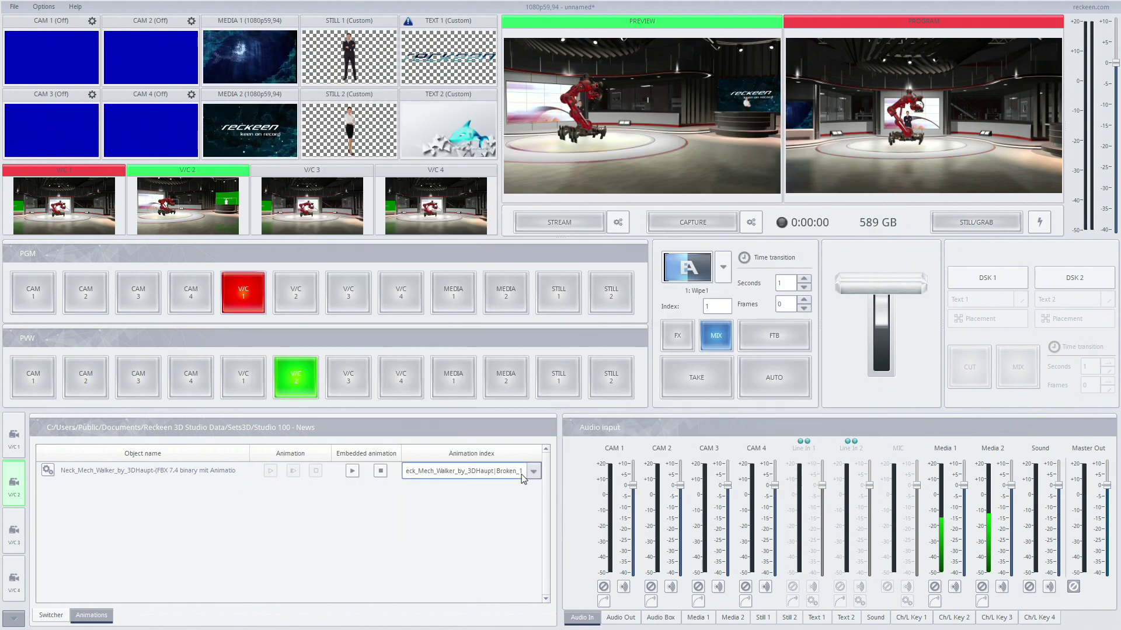
Play the mech walker's embedded animation from the switcher's Animations table.
click(352, 471)
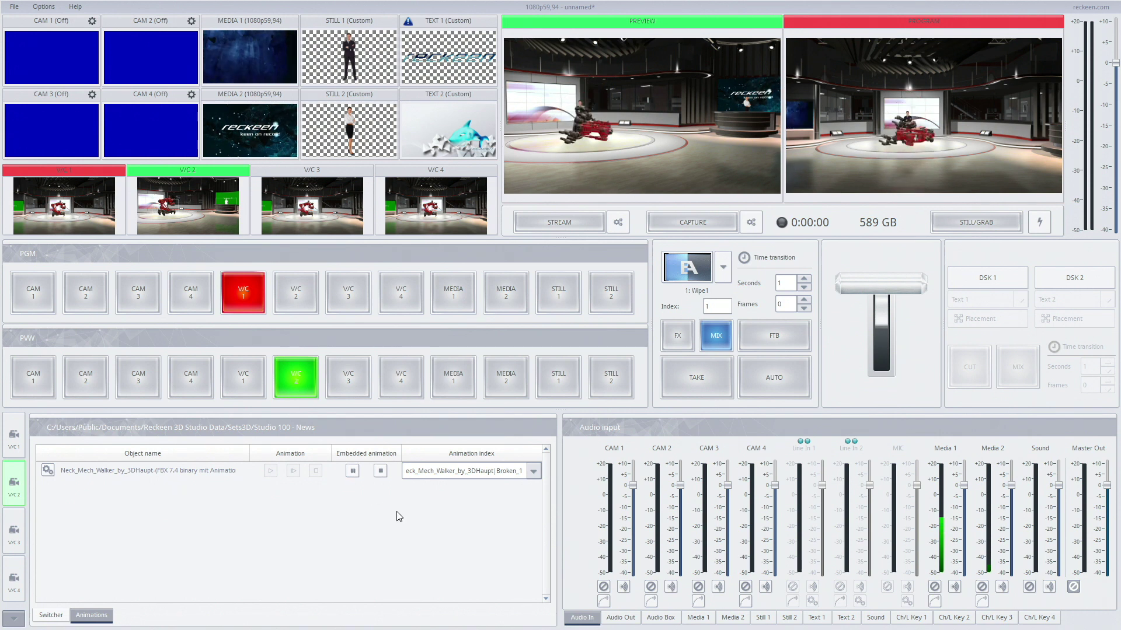